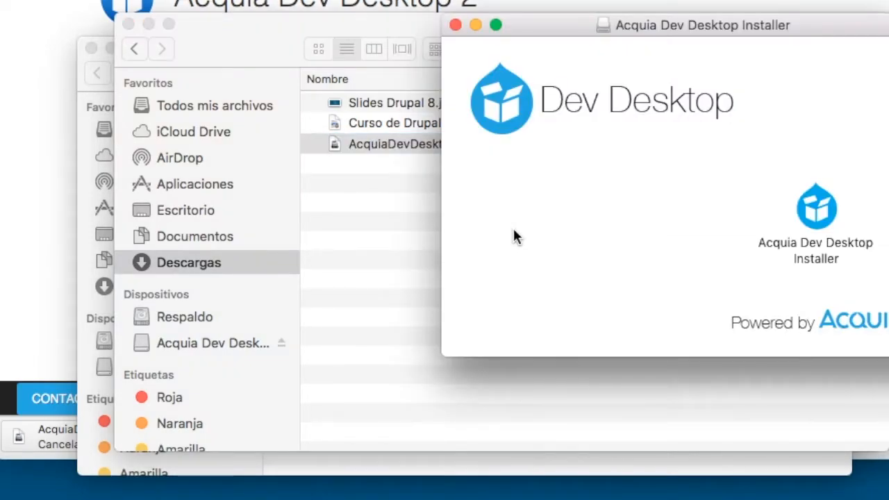
Drag the Acquia Dev Desktop Installer window left over the centre of the Downloads Finder window.
{"action": "left_click_drag", "start_coordinate": [603, 26], "coordinate": [383, 47]}
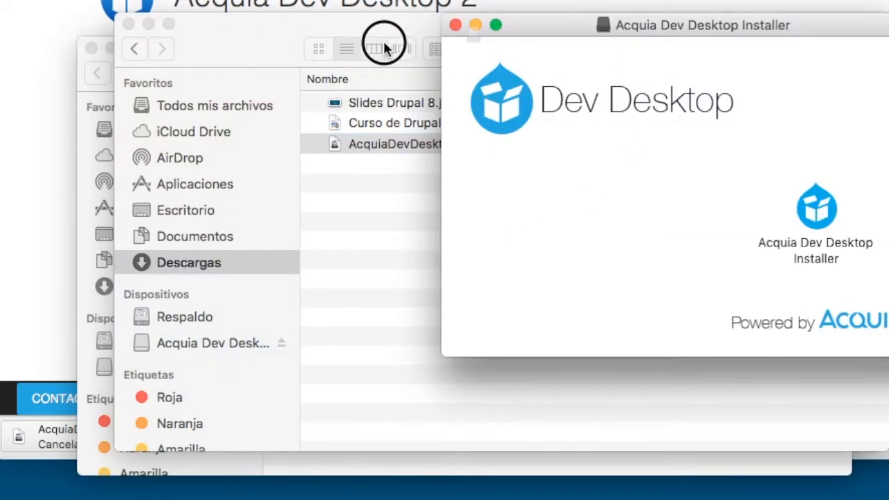
{"action": "left_click_drag", "start_coordinate": [652, 30], "coordinate": [397, 34]}
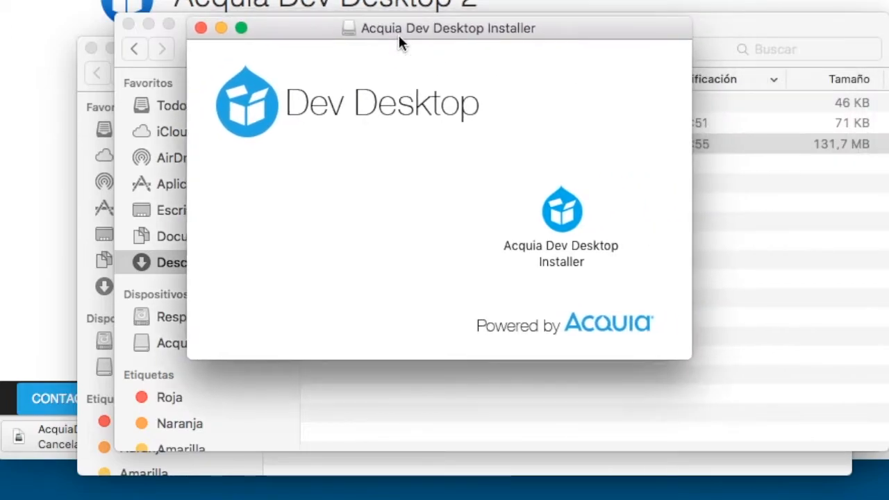
Launch the Acquia Dev Desktop Installer and approve the internet-download warning with Abrir.
{"action": "left_click", "coordinate": [562, 213]}
{"action": "double_click", "coordinate": [563, 214]}
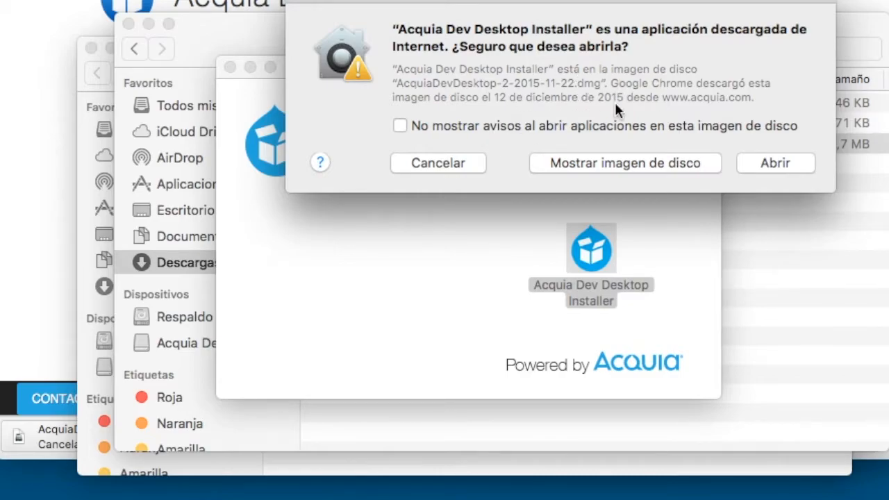
{"action": "left_click", "coordinate": [776, 170]}
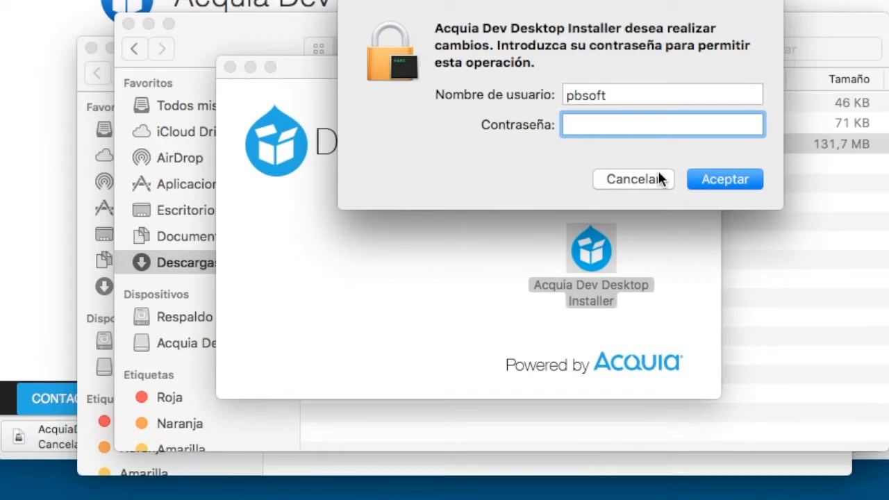
Authorise the installer by entering the administrator password in the prompt.
{"action": "left_click_drag", "start_coordinate": [553, 1], "coordinate": [549, 83]}
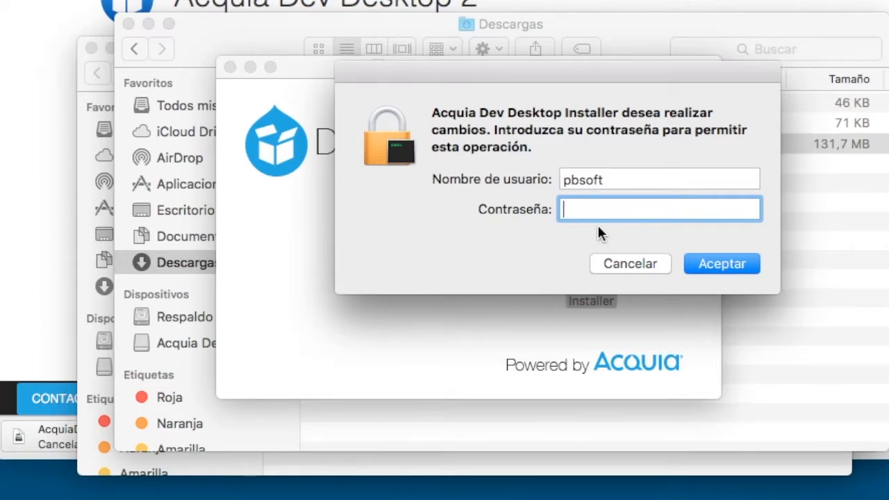
{"action": "type", "text": "••••"}
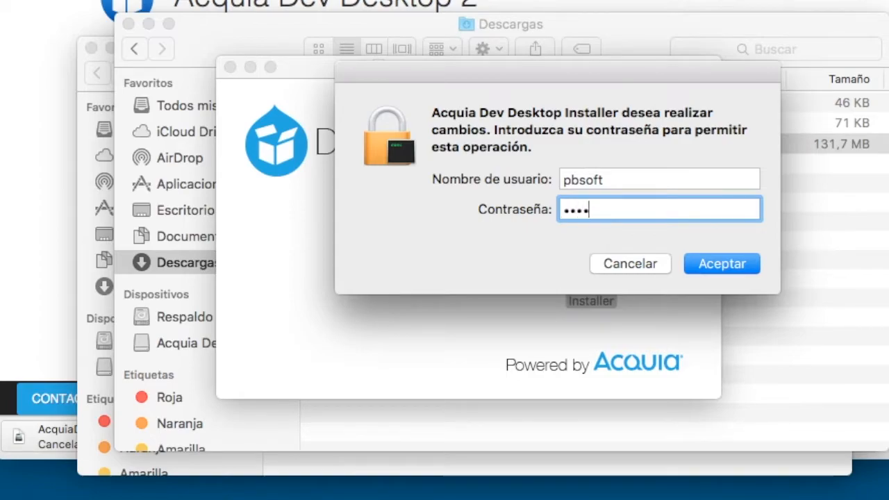
{"action": "key", "text": "Return"}
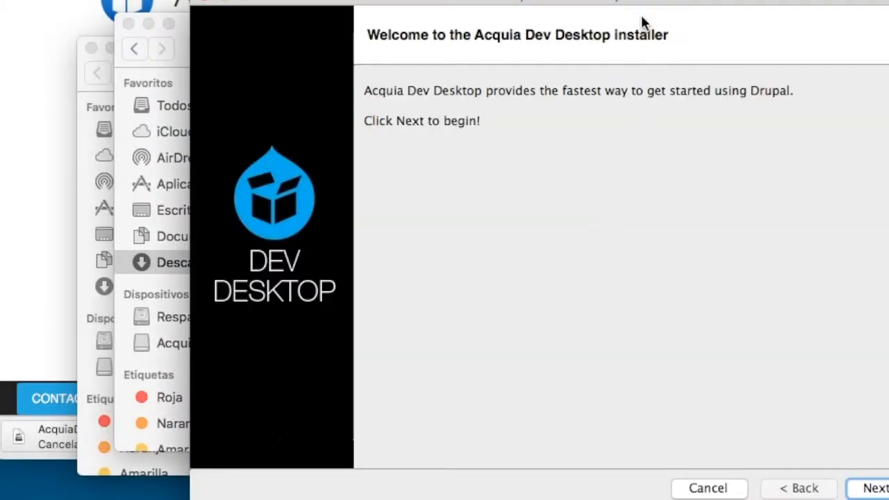
Shift the installer window left and continue past the Welcome page to the Overview.
{"action": "left_click_drag", "start_coordinate": [621, 6], "coordinate": [530, 6]}
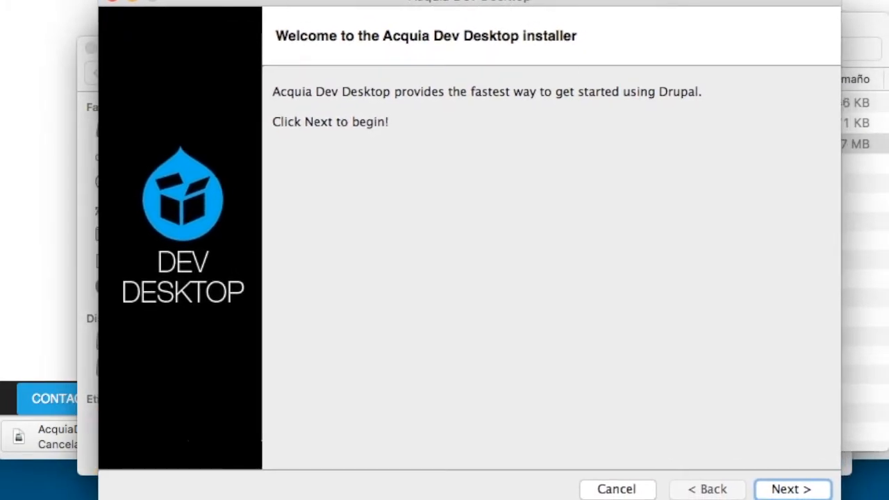
{"action": "left_click", "coordinate": [790, 490]}
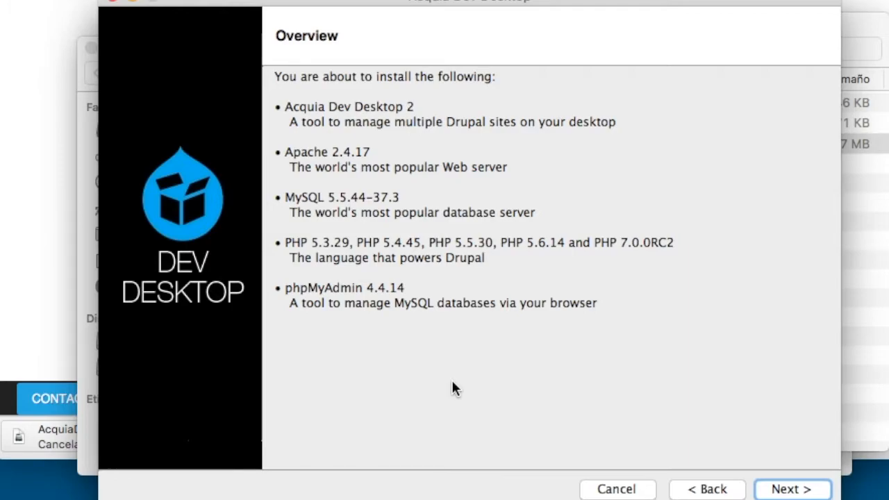
Accept the license, keep the default stack and sites folders, skip backup, and start installing.
{"action": "left_click", "coordinate": [791, 489]}
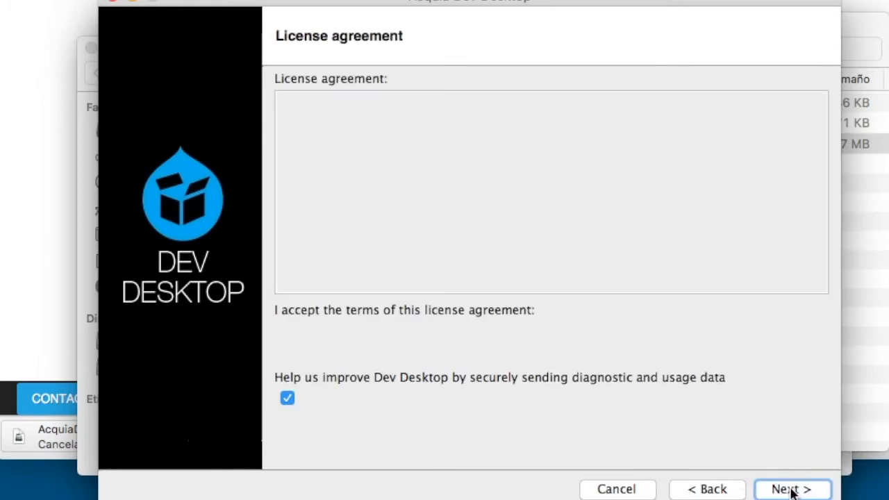
{"action": "left_click", "coordinate": [791, 490]}
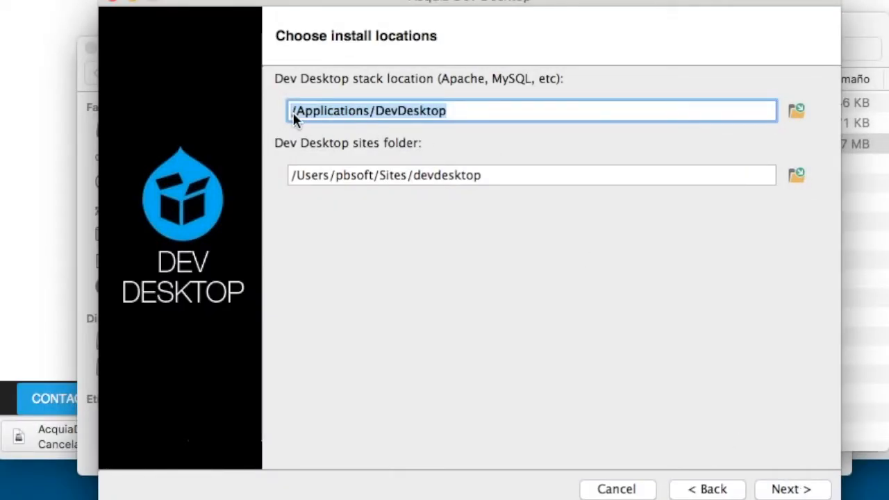
{"action": "left_click_drag", "start_coordinate": [287, 111], "coordinate": [469, 108]}
{"action": "left_click", "coordinate": [334, 176]}
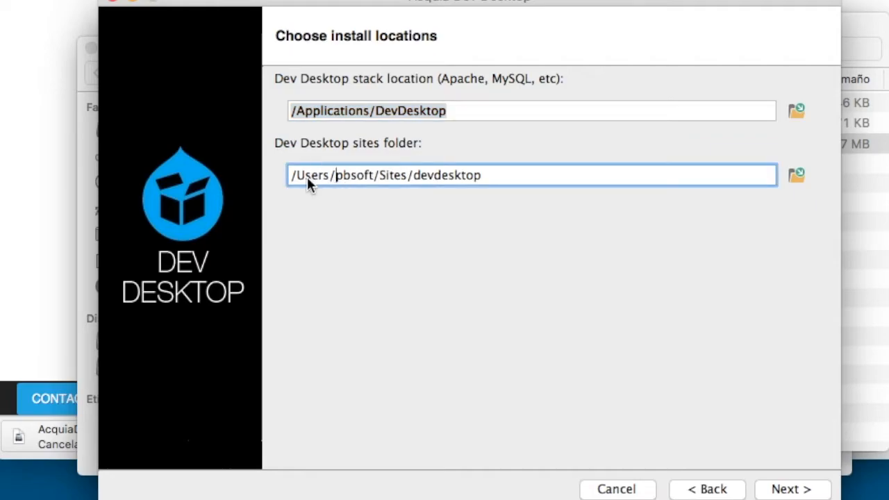
{"action": "left_click_drag", "start_coordinate": [291, 176], "coordinate": [551, 183]}
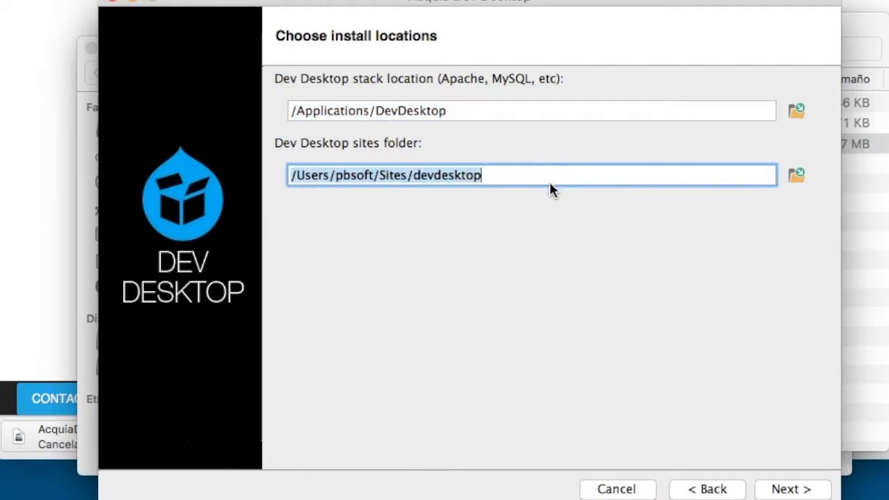
{"action": "left_click", "coordinate": [788, 489]}
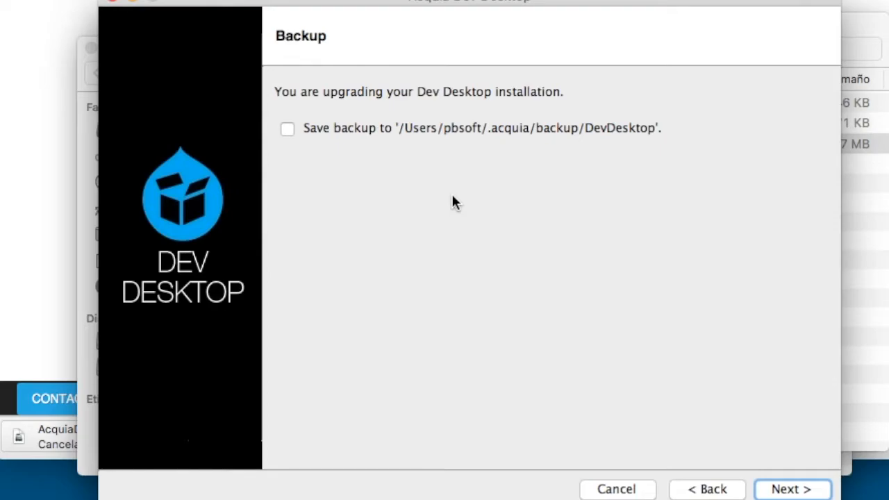
{"action": "left_click", "coordinate": [783, 490]}
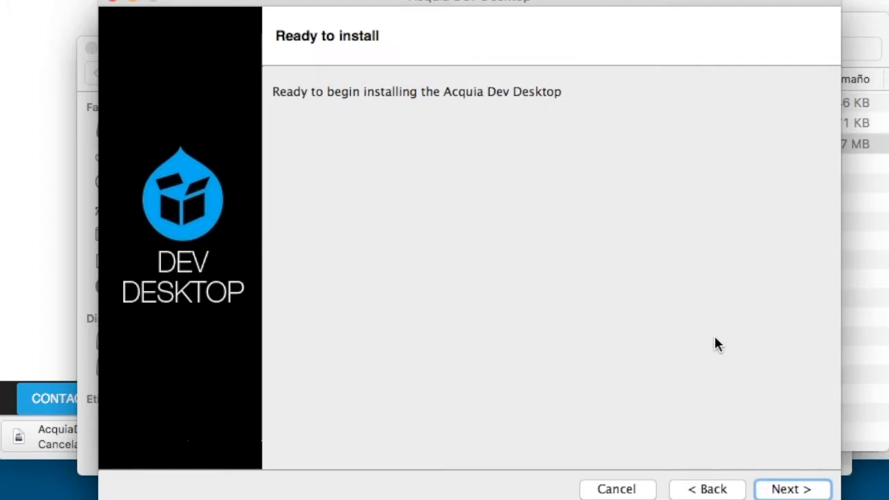
{"action": "left_click", "coordinate": [791, 489]}
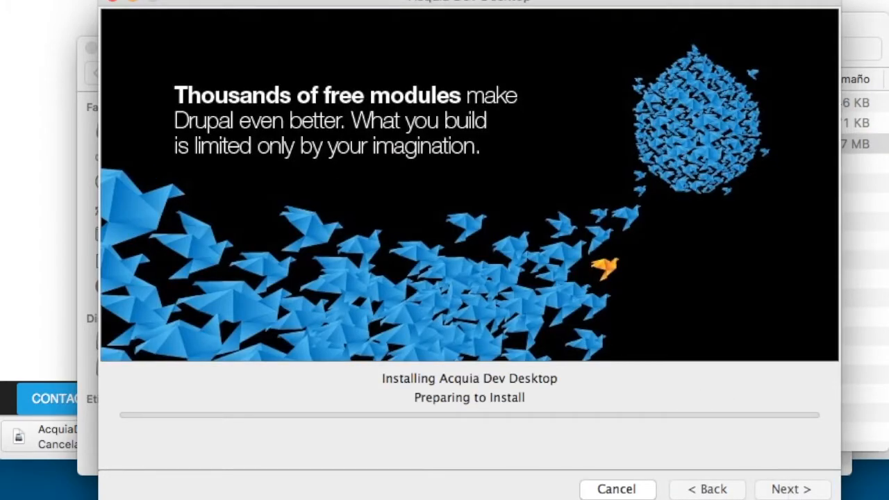
Finish the installer with 'Launch Acquia Dev Desktop' checked to start Dev Desktop.
{"action": "left_click_drag", "start_coordinate": [482, 4], "coordinate": [525, 17]}
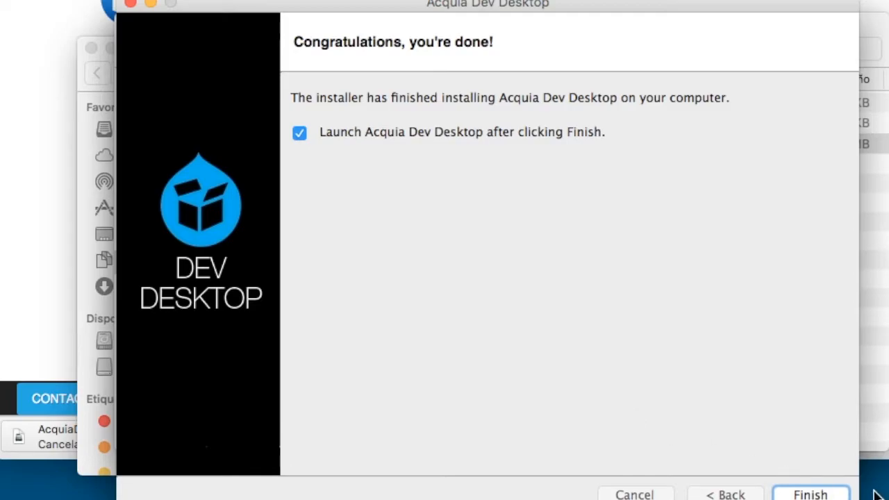
{"action": "left_click", "coordinate": [805, 493]}
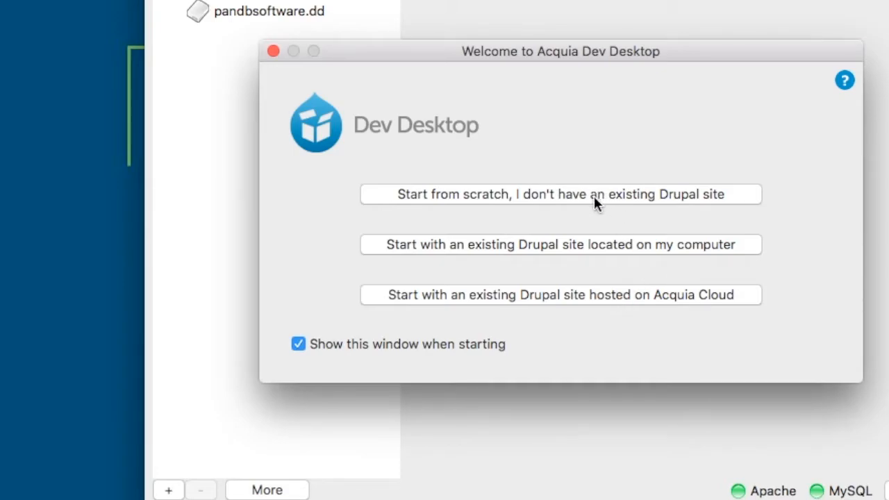
Start a site from scratch and choose Install for the Drupal 8 (v8.0.1) distribution.
{"action": "left_click", "coordinate": [567, 199]}
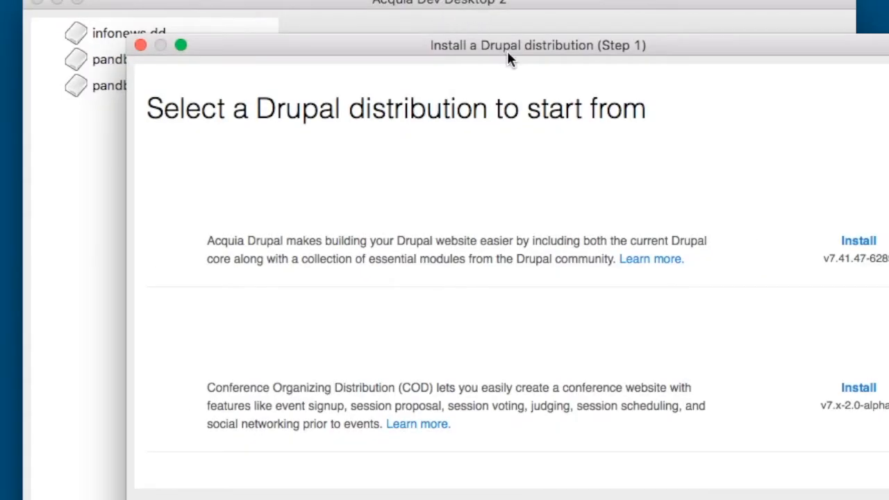
{"action": "left_click_drag", "start_coordinate": [507, 45], "coordinate": [468, 38]}
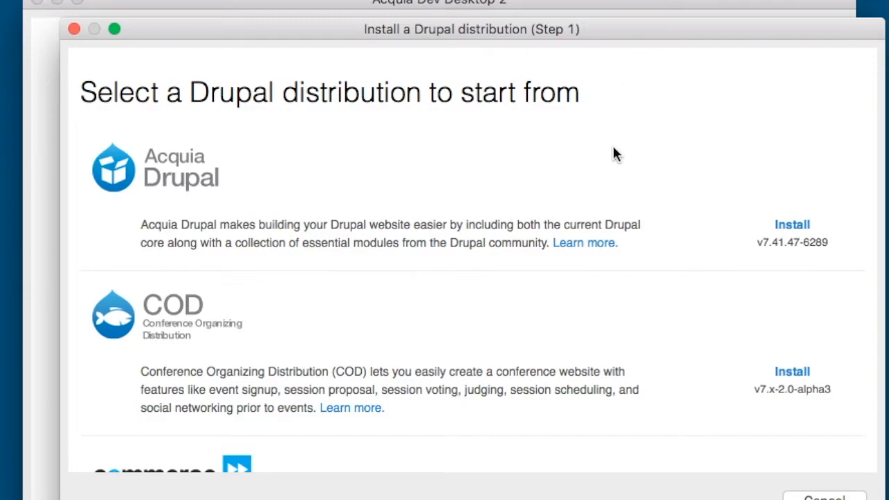
{"action": "scroll", "coordinate": [625, 174], "scroll_direction": "down", "scroll_amount": 3}
{"action": "scroll", "coordinate": [644, 196], "scroll_direction": "down", "scroll_amount": 20}
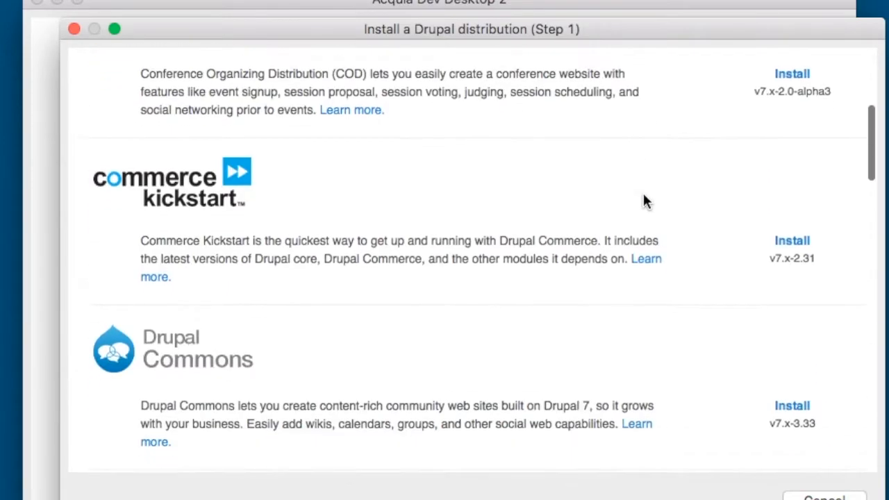
{"action": "scroll", "coordinate": [643, 200], "scroll_direction": "down", "scroll_amount": 2}
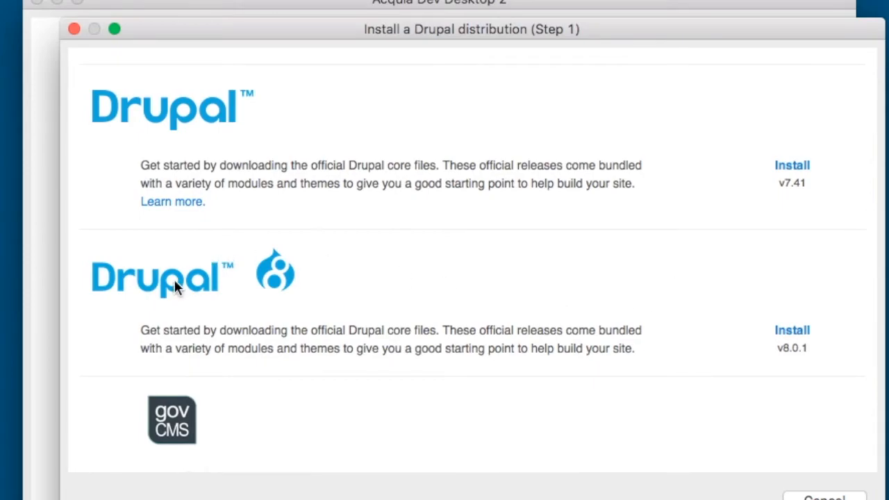
{"action": "left_click", "coordinate": [797, 333]}
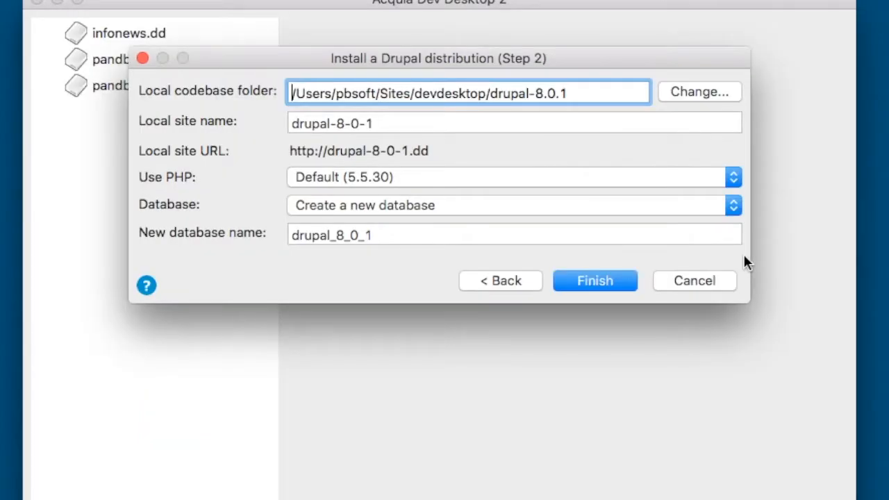
Rename the codebase folder and local site name from drupal-8-0-1 to supernoticias.
{"action": "left_click_drag", "start_coordinate": [490, 93], "coordinate": [760, 106]}
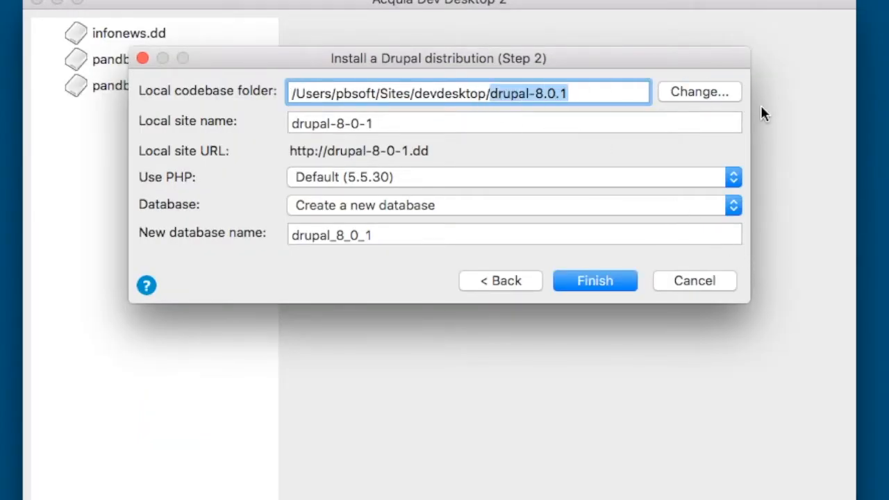
{"action": "key", "text": "BackSpace"}
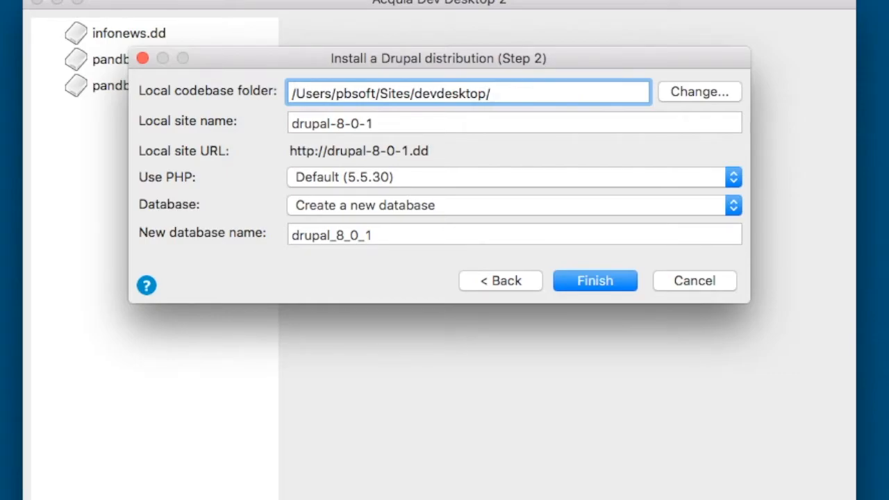
{"action": "type", "text": "supernoti"}
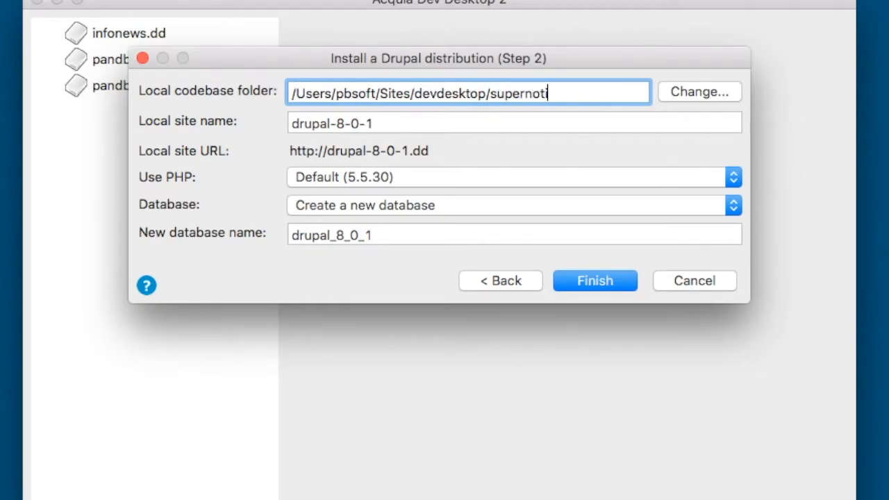
{"action": "type", "text": "cias"}
{"action": "left_click", "coordinate": [410, 126]}
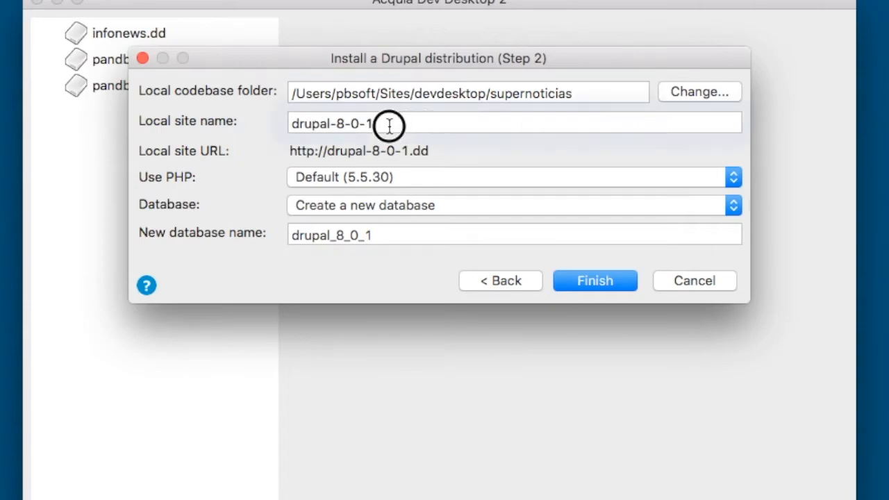
{"action": "left_click_drag", "start_coordinate": [409, 125], "coordinate": [119, 127]}
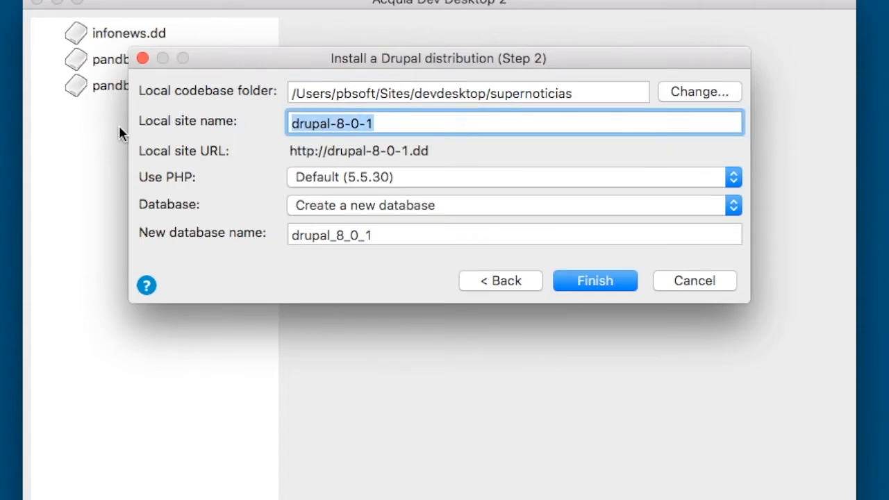
{"action": "key", "text": "BackSpace"}
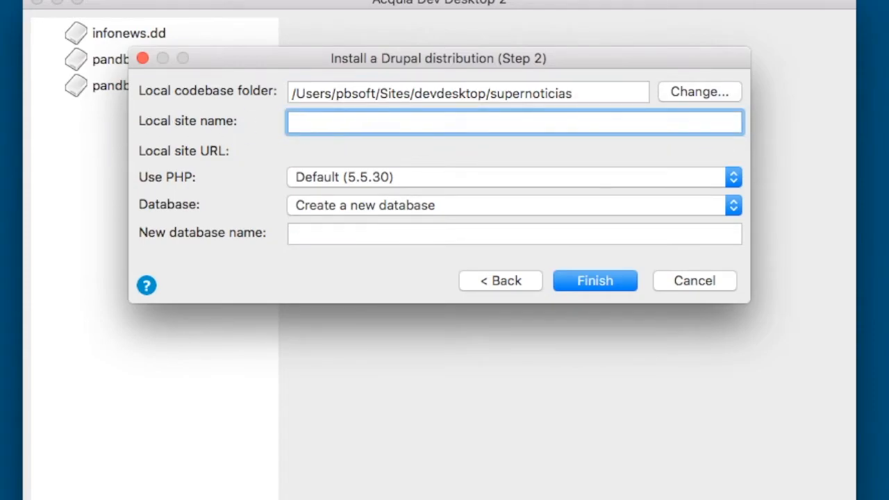
{"action": "type", "text": "supernoticias"}
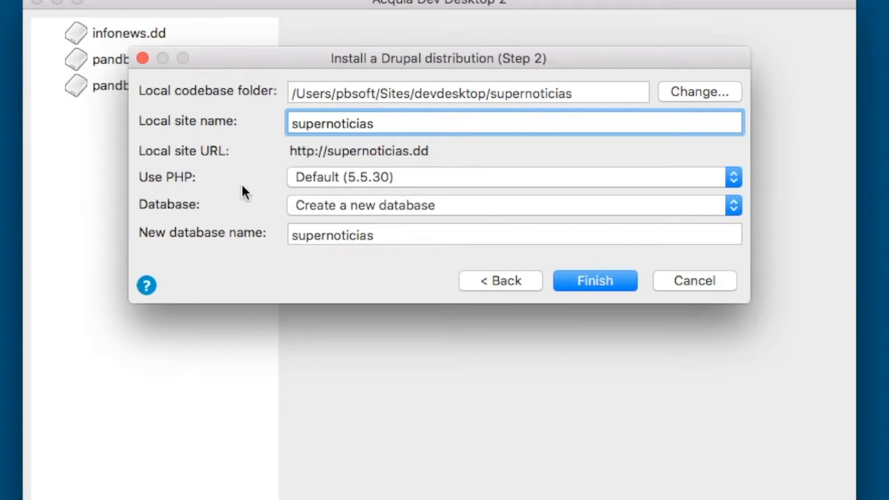
Keep PHP Default (5.5.30) and a new database named supernoticias, then finish creating the site.
{"action": "left_click", "coordinate": [386, 179]}
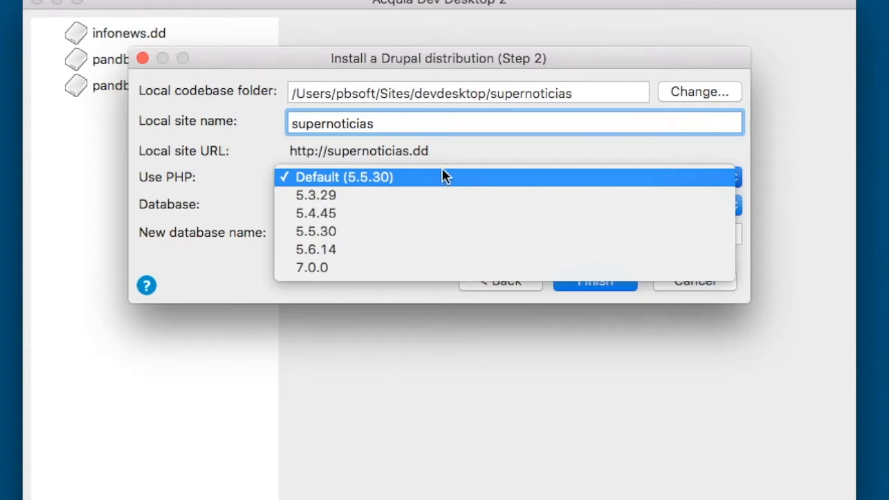
{"action": "left_click", "coordinate": [472, 158]}
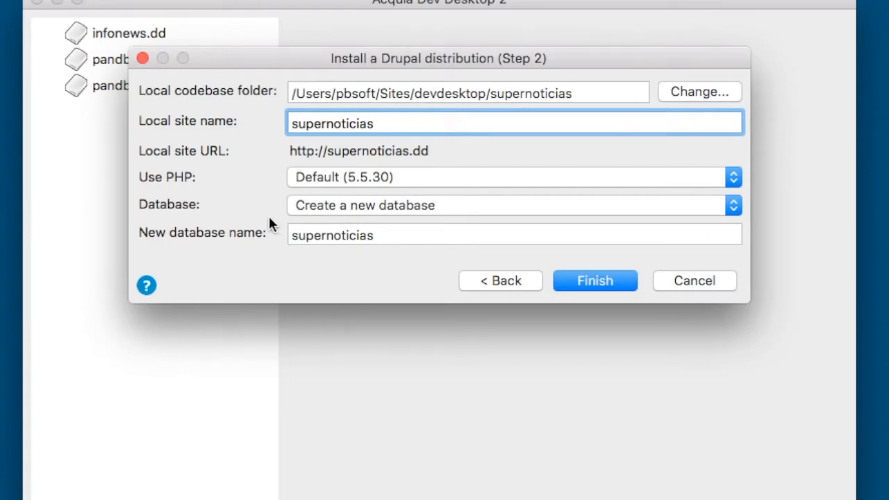
{"action": "left_click", "coordinate": [385, 211]}
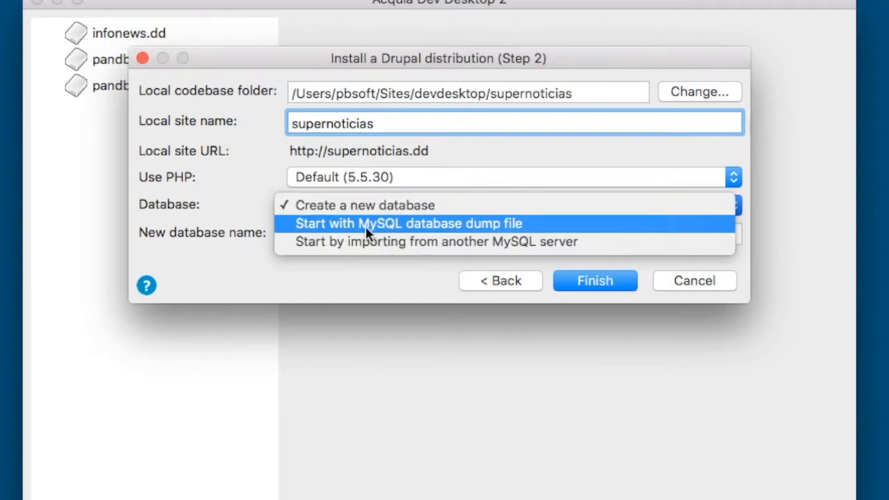
{"action": "left_click", "coordinate": [234, 195]}
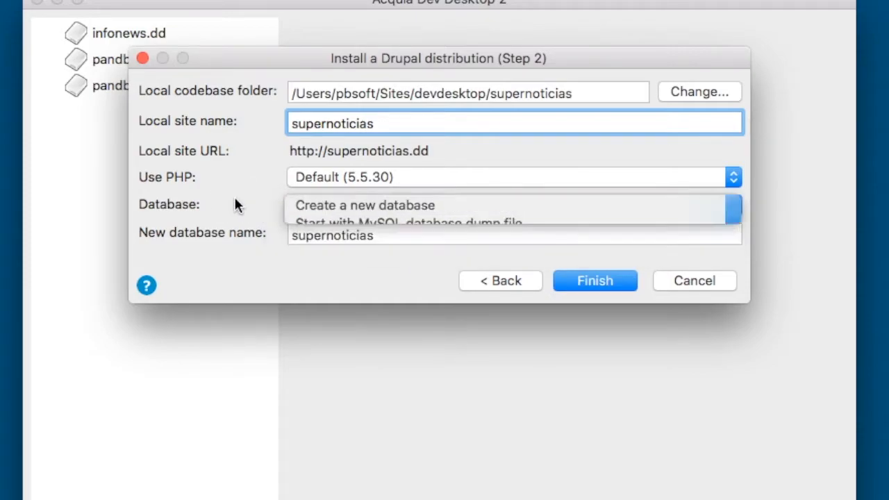
{"action": "left_click", "coordinate": [384, 237]}
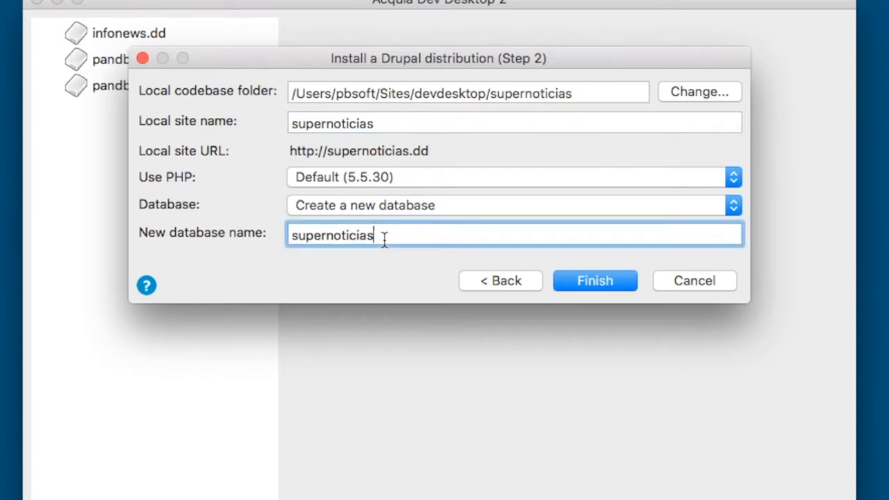
{"action": "left_click", "coordinate": [591, 284]}
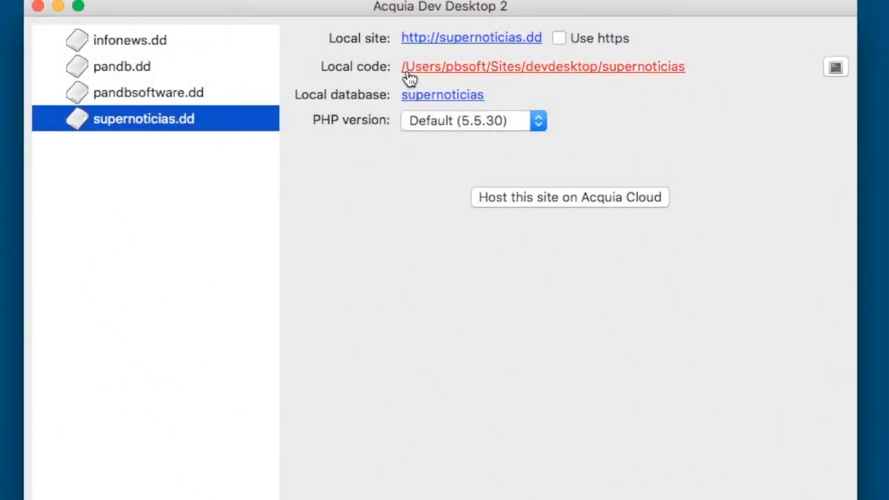
{"action": "left_click_drag", "start_coordinate": [345, 8], "coordinate": [346, 16]}
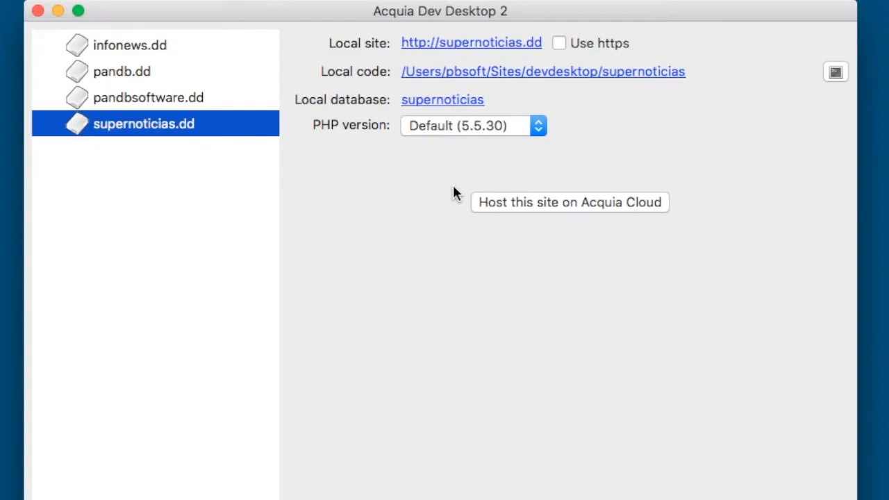
{"action": "left_click", "coordinate": [419, 44]}
{"action": "left_click", "coordinate": [492, 124]}
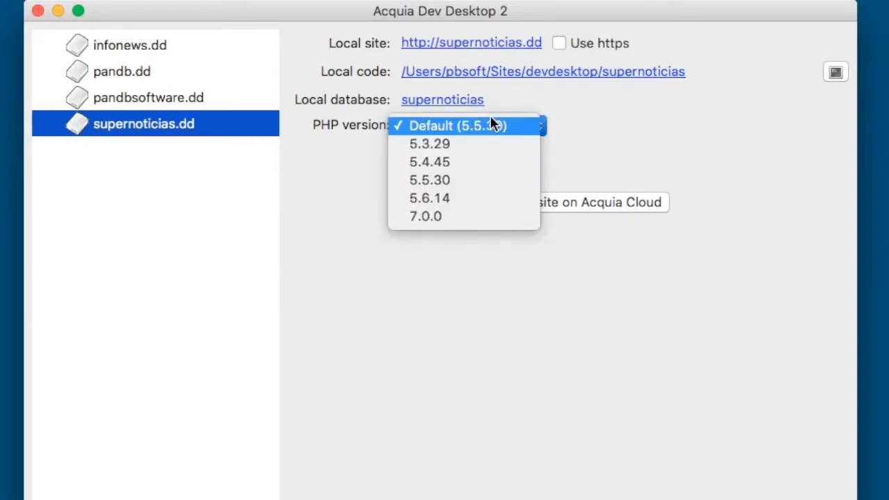
{"action": "left_click", "coordinate": [578, 148]}
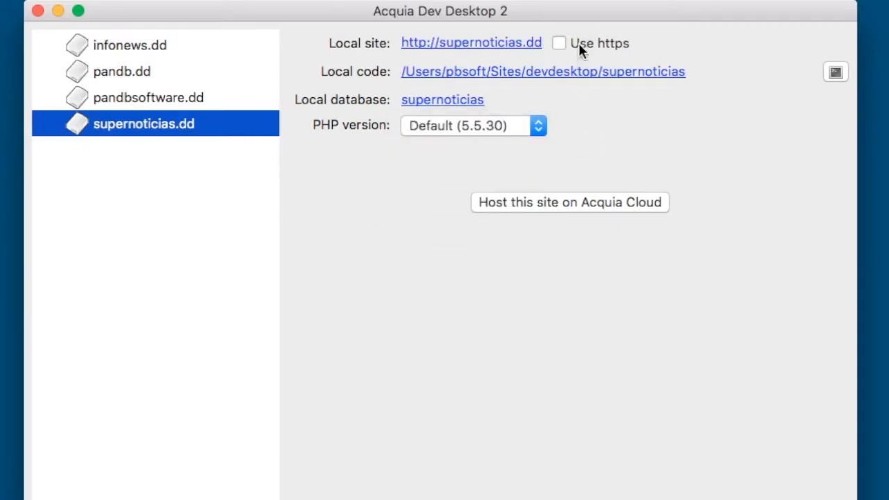
{"action": "left_click_drag", "start_coordinate": [564, 9], "coordinate": [560, 0]}
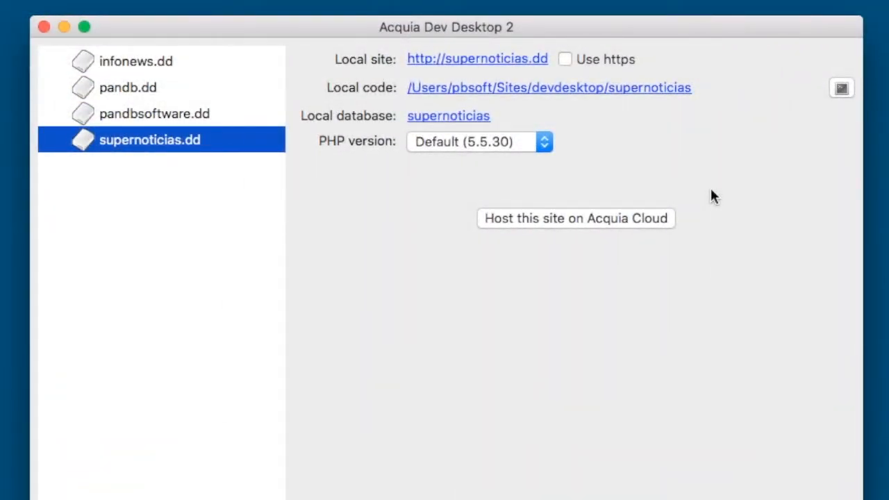
{"action": "left_click", "coordinate": [475, 67]}
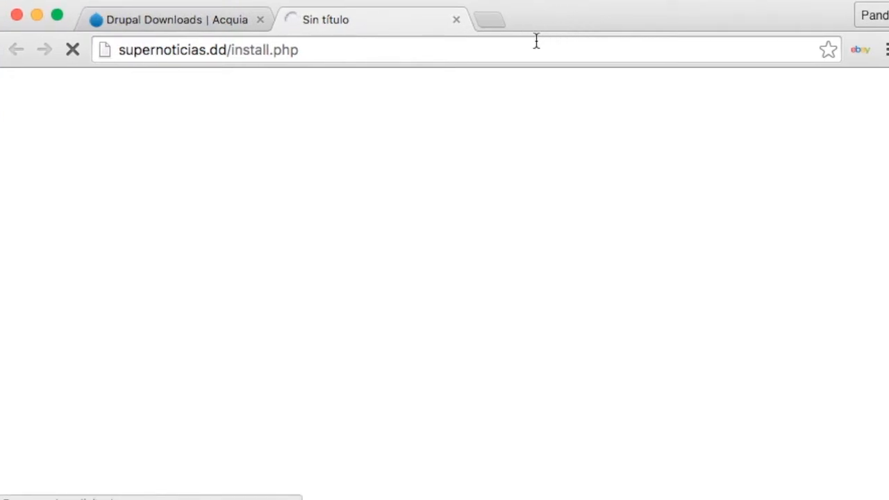
Replace install.php with core/install.php in the address bar to load the Drupal 8.0.1 installer.
{"action": "left_click", "coordinate": [282, 39]}
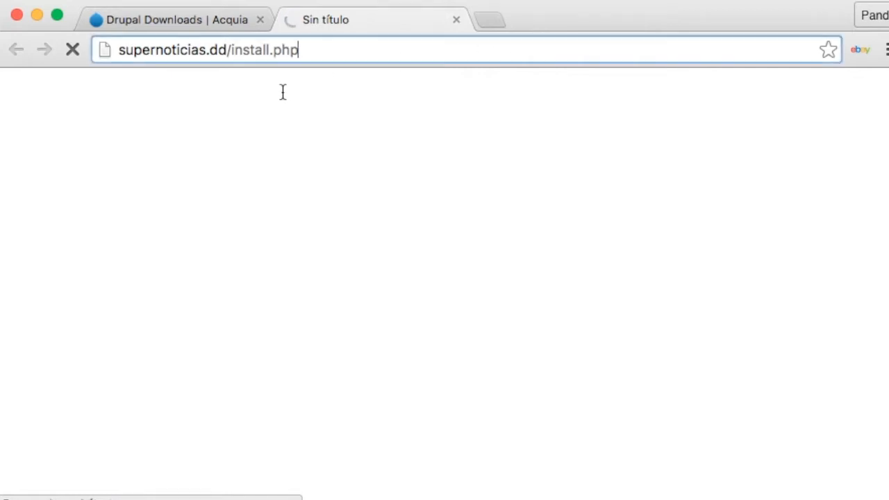
{"action": "left_click", "coordinate": [237, 56]}
{"action": "left_click_drag", "start_coordinate": [235, 55], "coordinate": [509, 47]}
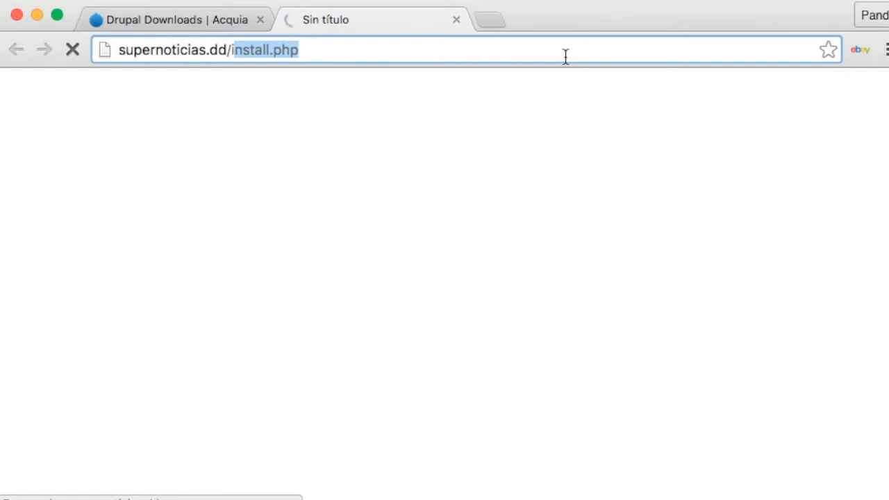
{"action": "type", "text": "core/install.php"}
{"action": "key", "text": "Return"}
{"action": "left_click_drag", "start_coordinate": [888, 152], "coordinate": [885, 152]}
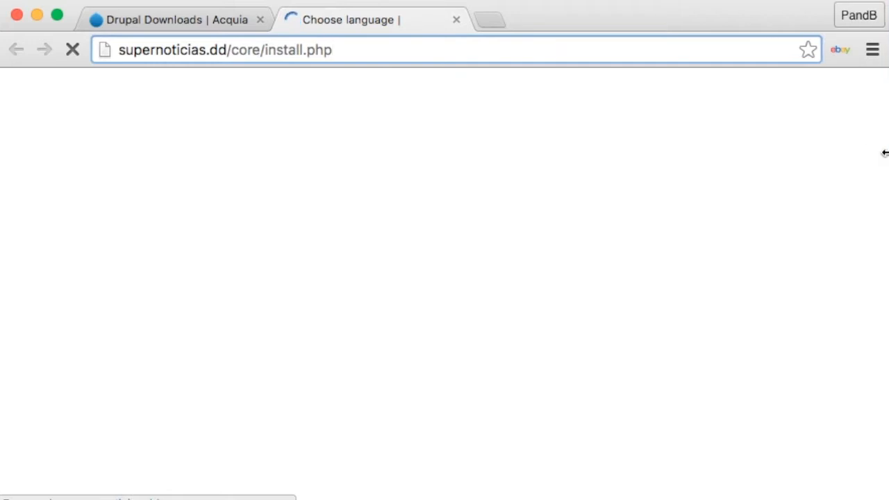
{"action": "left_click", "coordinate": [565, 20]}
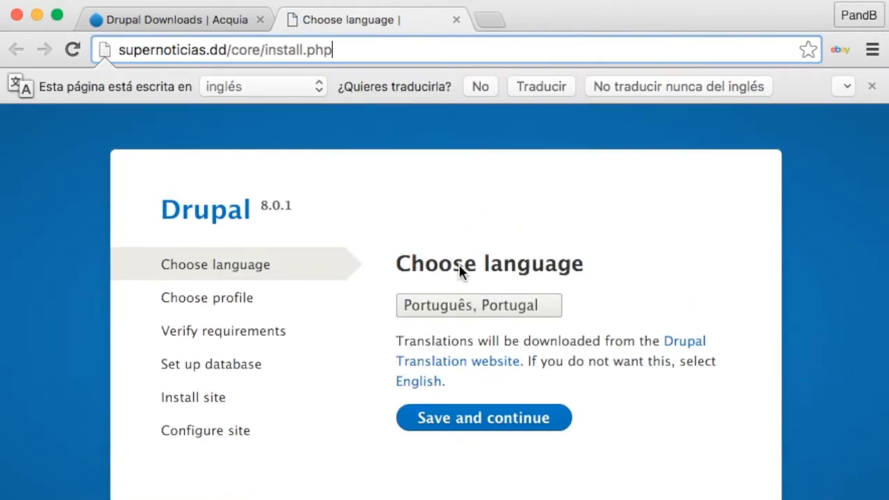
Choose Español as the install language, dismiss Chrome's translate bar, and save and continue.
{"action": "scroll", "coordinate": [451, 288], "scroll_direction": "down", "scroll_amount": 1}
{"action": "left_click", "coordinate": [512, 288]}
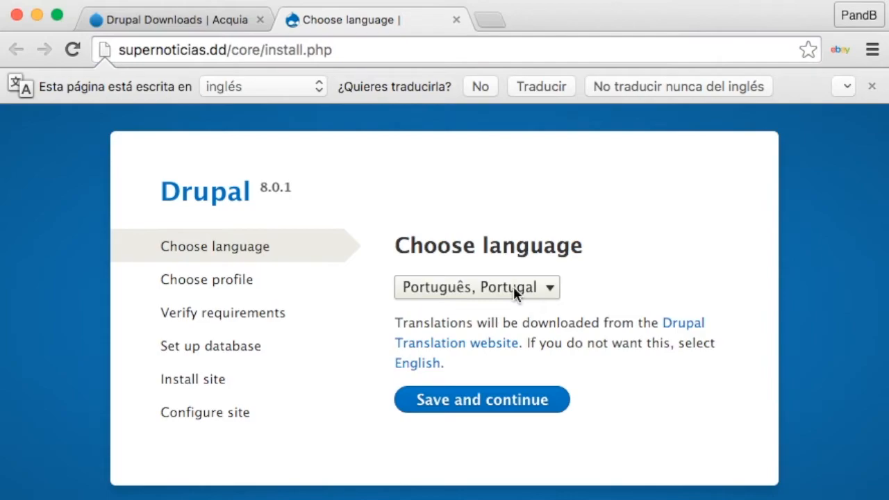
{"action": "left_click", "coordinate": [513, 286]}
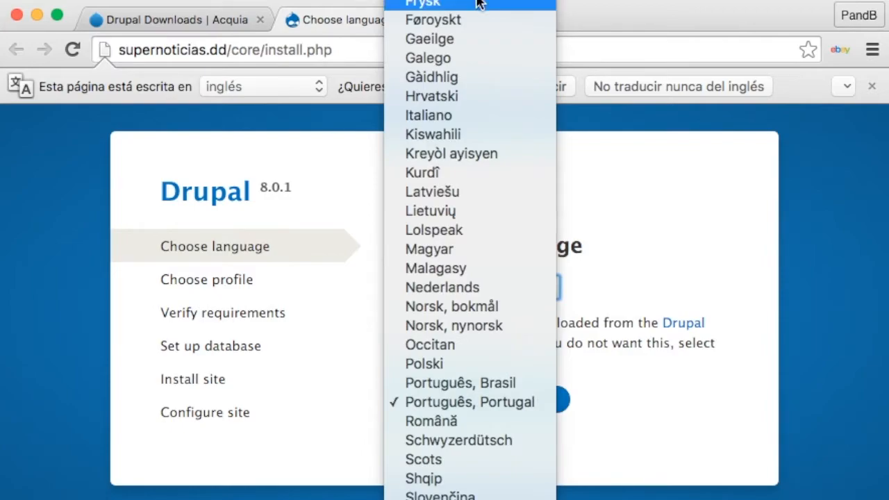
{"action": "left_click", "coordinate": [431, 1]}
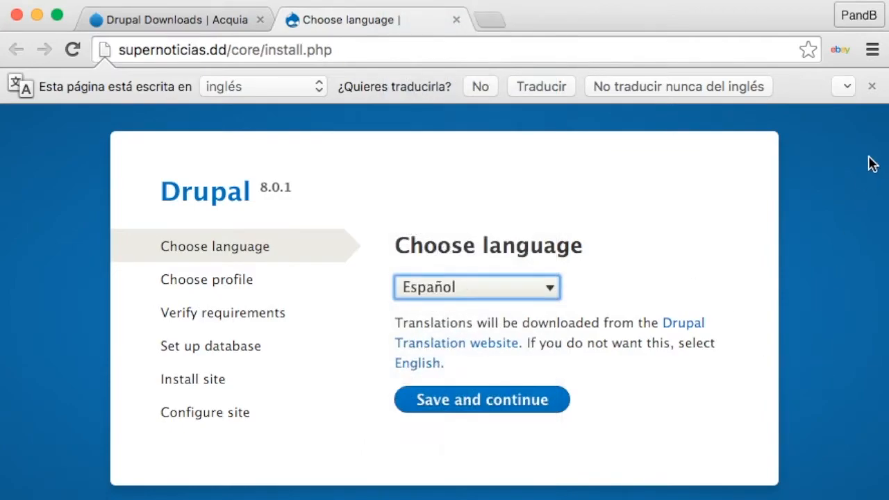
{"action": "left_click", "coordinate": [872, 86]}
{"action": "left_click", "coordinate": [470, 382]}
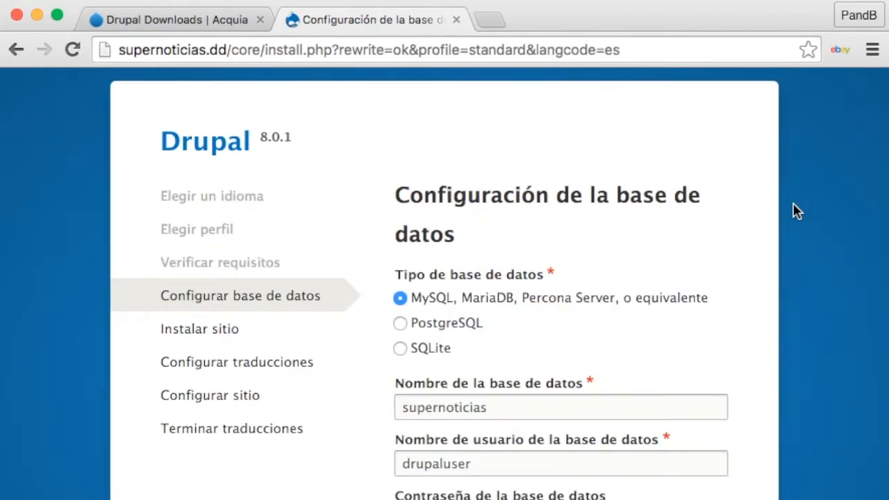
Keep the supernoticias database settings and continue, letting the installer import 8109 Spanish translations.
{"action": "scroll", "coordinate": [680, 196], "scroll_direction": "down", "scroll_amount": 2}
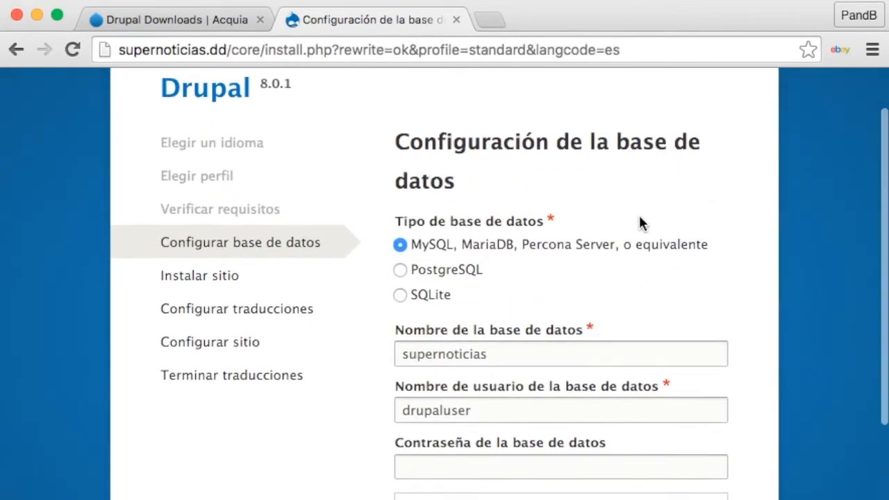
{"action": "scroll", "coordinate": [639, 222], "scroll_direction": "down", "scroll_amount": 4}
{"action": "scroll", "coordinate": [452, 211], "scroll_direction": "up", "scroll_amount": 6}
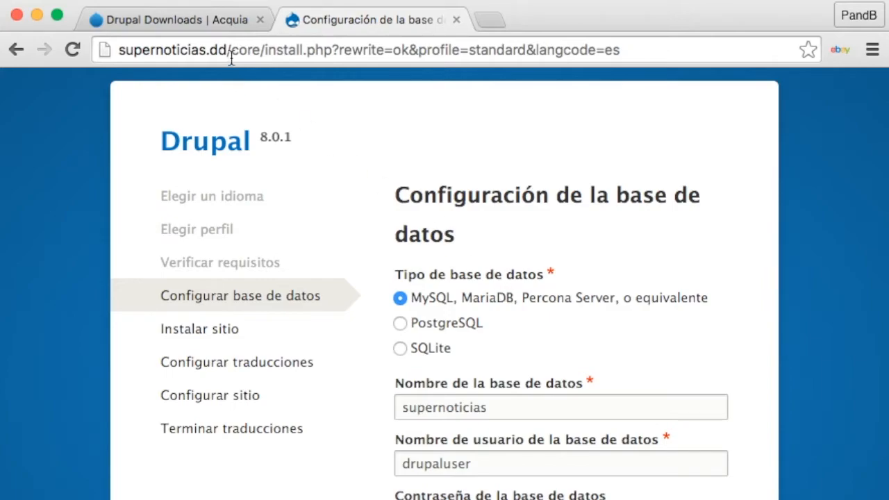
{"action": "left_click", "coordinate": [109, 41]}
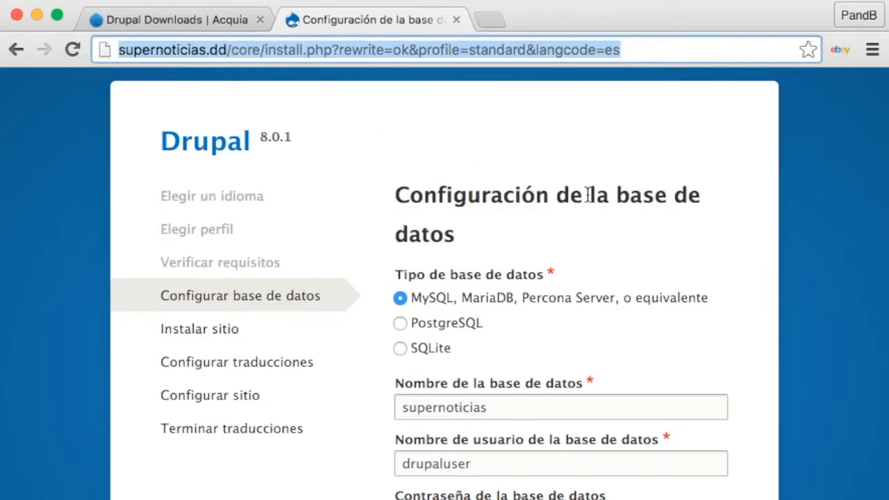
{"action": "scroll", "coordinate": [650, 257], "scroll_direction": "down", "scroll_amount": 2}
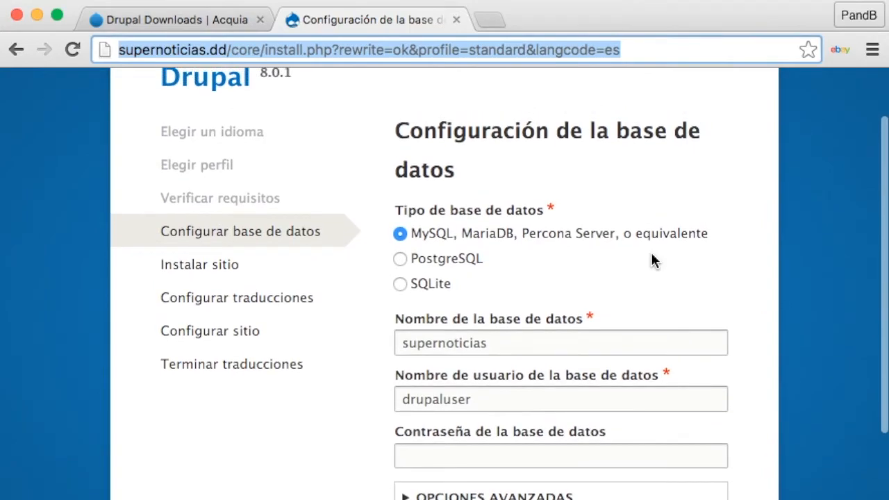
{"action": "scroll", "coordinate": [650, 260], "scroll_direction": "down", "scroll_amount": 1}
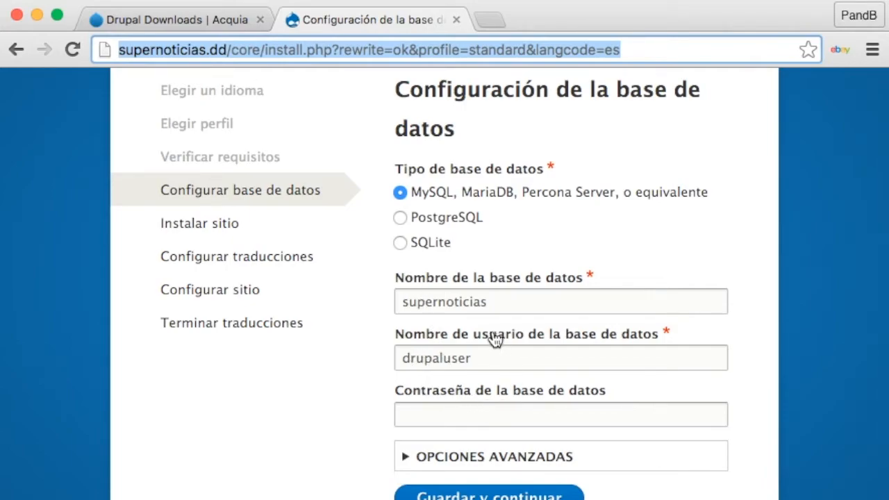
{"action": "left_click", "coordinate": [471, 302]}
{"action": "double_click", "coordinate": [471, 302]}
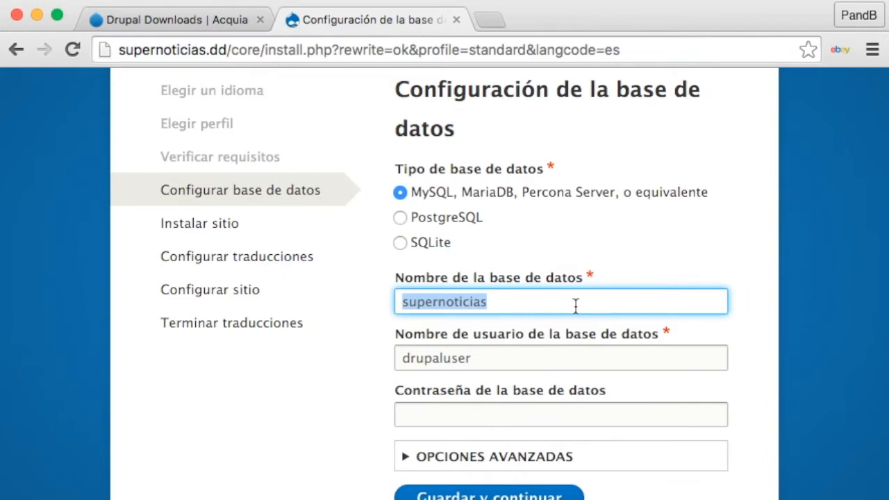
{"action": "left_click", "coordinate": [676, 304]}
{"action": "scroll", "coordinate": [800, 370], "scroll_direction": "down", "scroll_amount": 2}
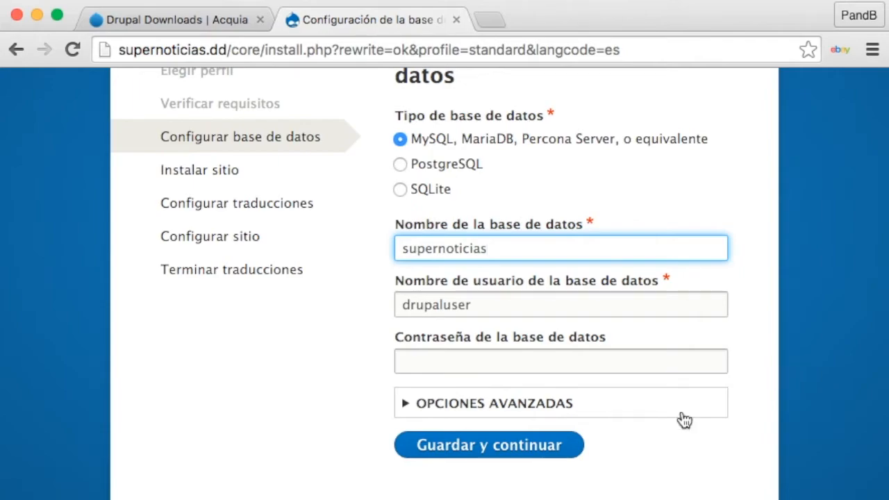
{"action": "left_click", "coordinate": [472, 457]}
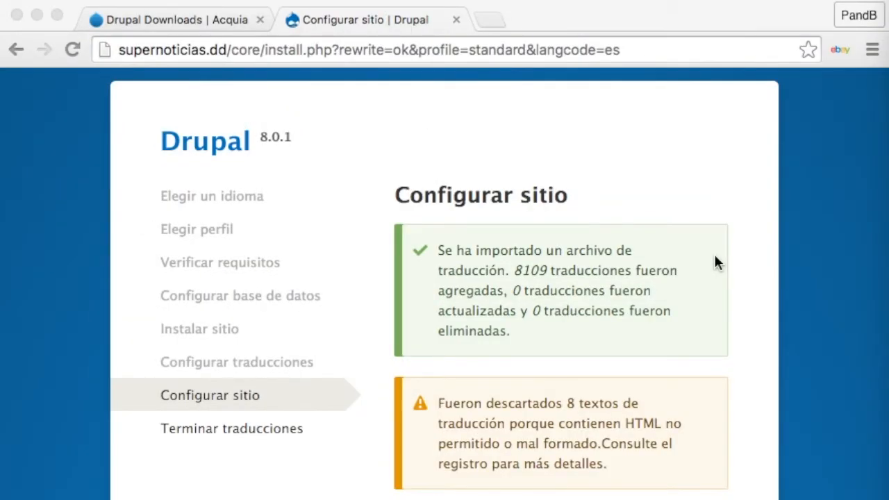
Enter 'Super Noticias' as the site name and fill in the site's e-mail address.
{"action": "scroll", "coordinate": [715, 261], "scroll_direction": "down", "scroll_amount": 5}
{"action": "scroll", "coordinate": [715, 259], "scroll_direction": "down", "scroll_amount": 8}
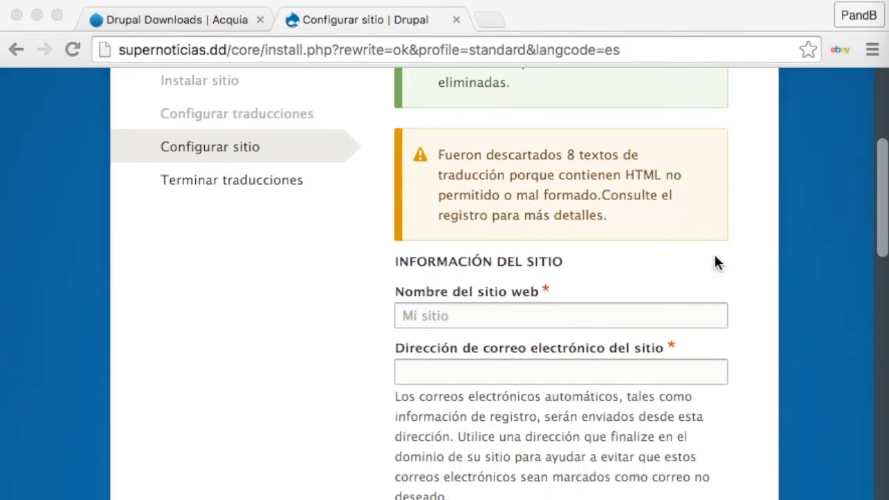
{"action": "left_click", "coordinate": [498, 186]}
{"action": "left_click", "coordinate": [442, 184]}
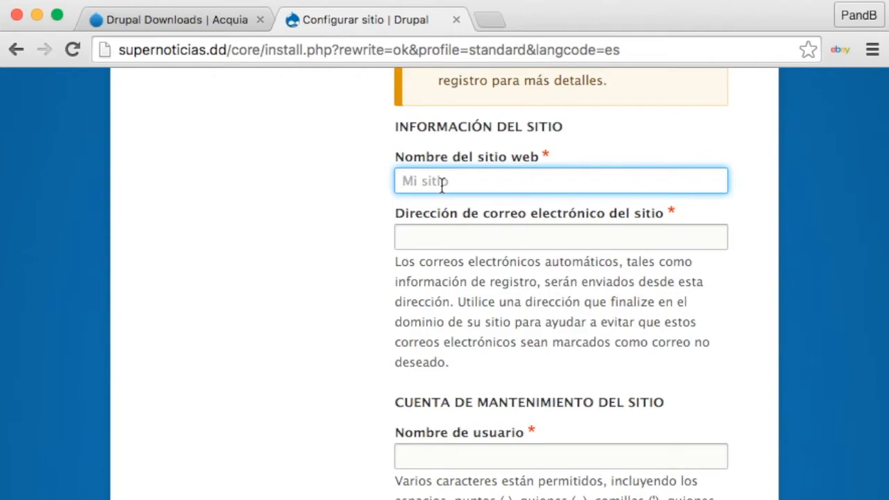
{"action": "type", "text": "Super Noticias"}
{"action": "key", "text": "Tab"}
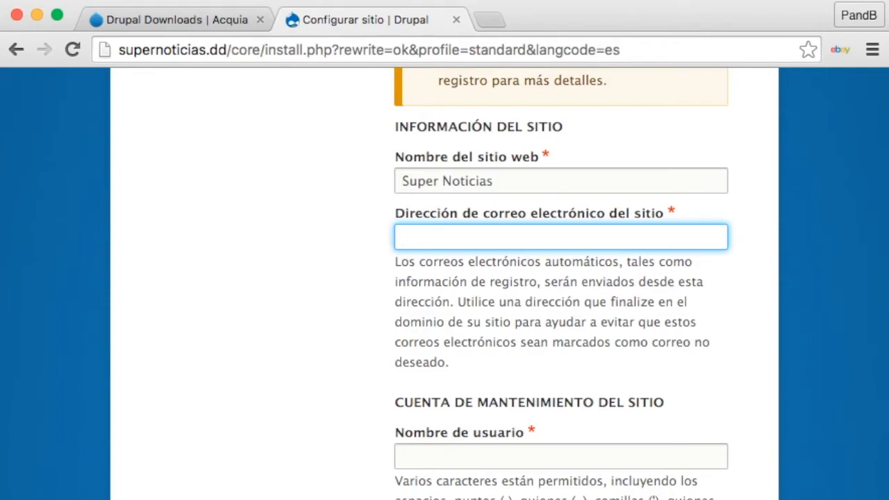
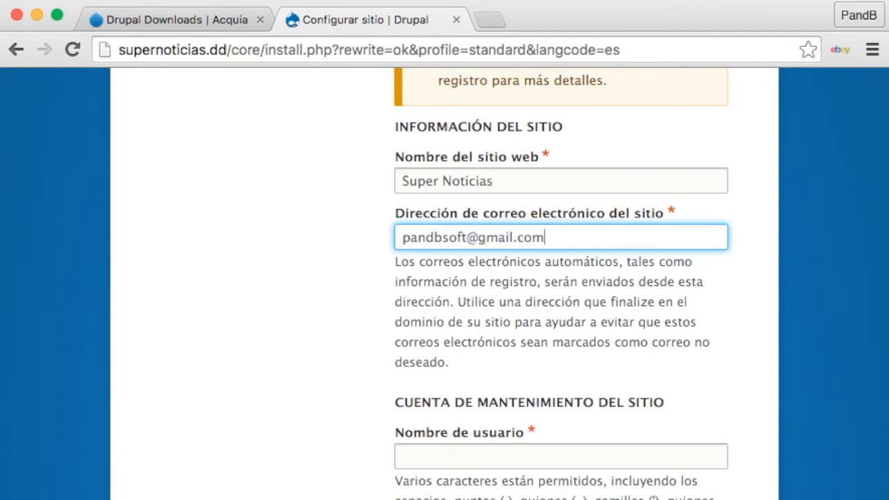
{"action": "scroll", "coordinate": [445, 283], "scroll_direction": "down", "scroll_amount": 2}
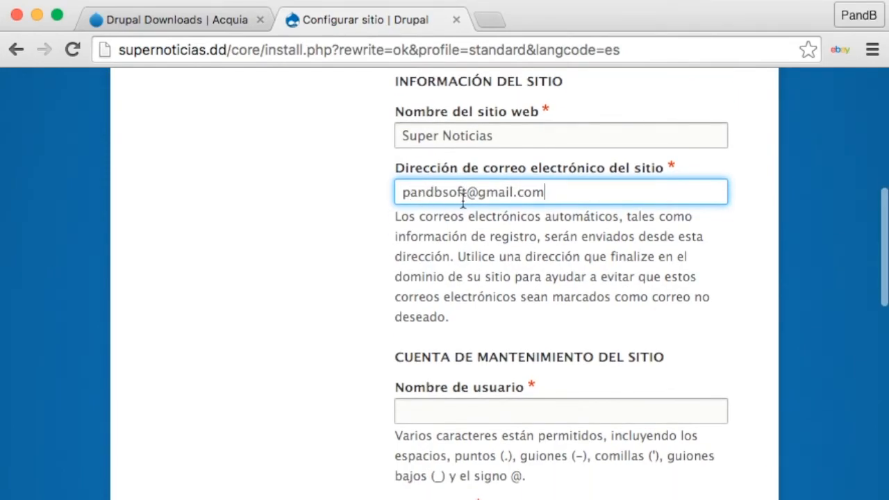
{"action": "scroll", "coordinate": [559, 204], "scroll_direction": "down", "scroll_amount": 5}
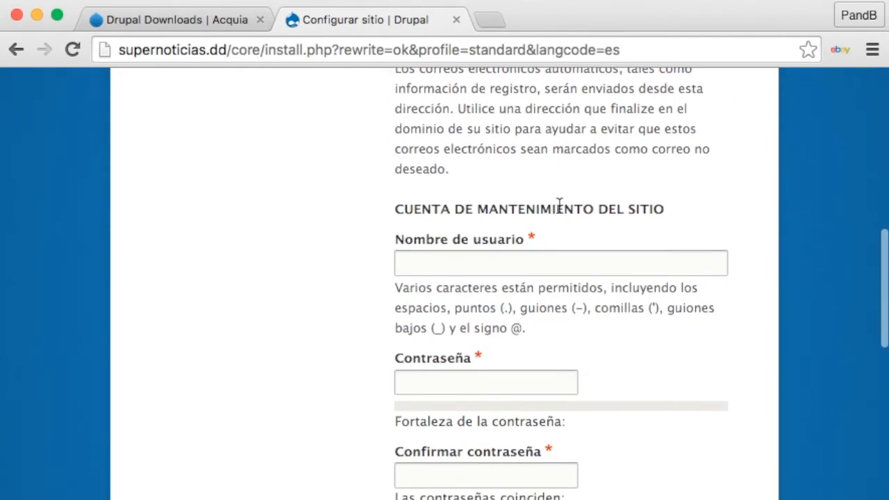
Enter the maintenance account username in Nombre de usuario.
{"action": "left_click", "coordinate": [482, 262]}
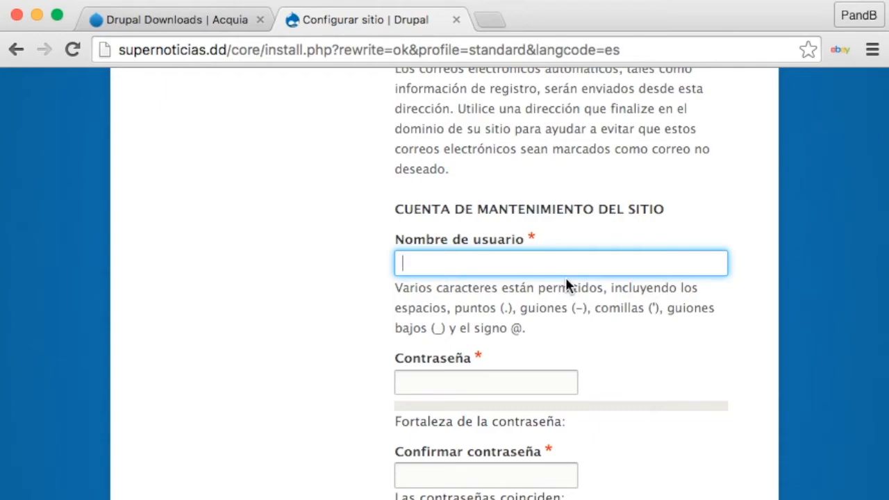
{"action": "type", "text": "laeditorial"}
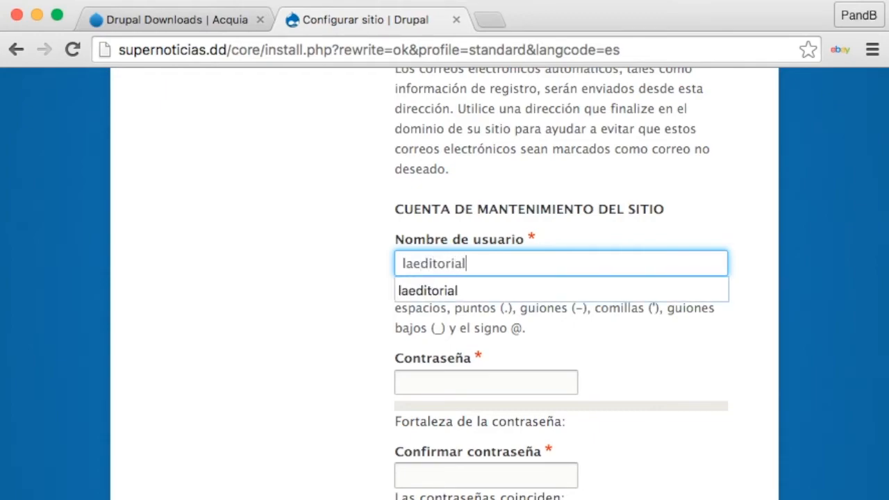
{"action": "scroll", "coordinate": [628, 364], "scroll_direction": "down", "scroll_amount": 2}
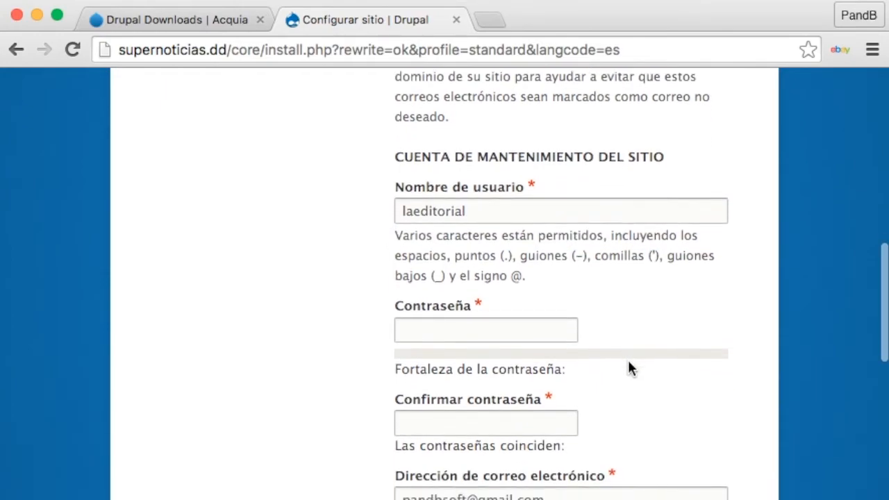
{"action": "left_click", "coordinate": [489, 211]}
{"action": "double_click", "coordinate": [489, 211]}
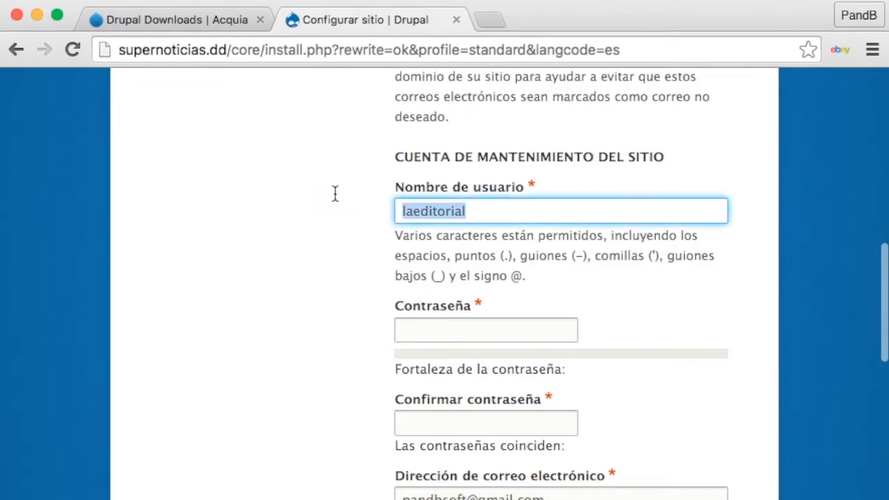
{"action": "left_click", "coordinate": [332, 260]}
{"action": "left_click_drag", "start_coordinate": [405, 209], "coordinate": [514, 223]}
{"action": "left_click", "coordinate": [601, 300]}
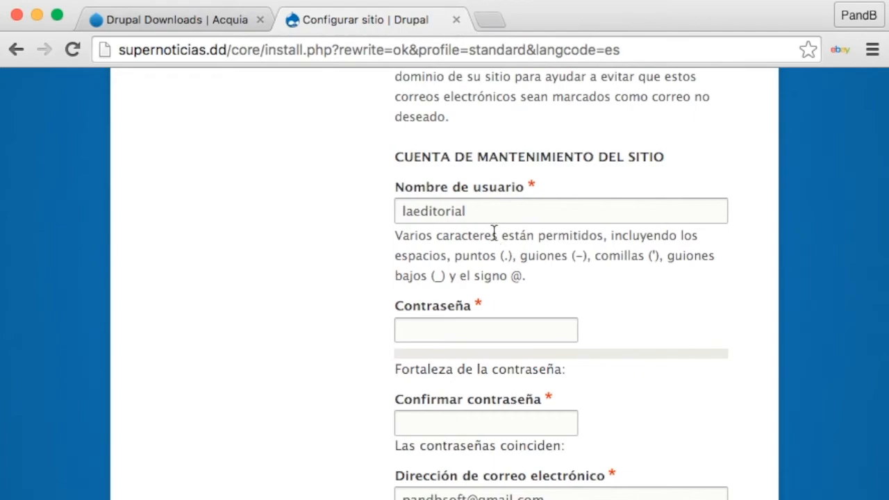
{"action": "left_click_drag", "start_coordinate": [482, 225], "coordinate": [372, 208]}
{"action": "left_click", "coordinate": [607, 295]}
{"action": "left_click_drag", "start_coordinate": [476, 217], "coordinate": [355, 217]}
{"action": "left_click", "coordinate": [354, 268]}
Type and confirm the account password, then save the Configurar sitio form to finish installing.
{"action": "left_click", "coordinate": [486, 331]}
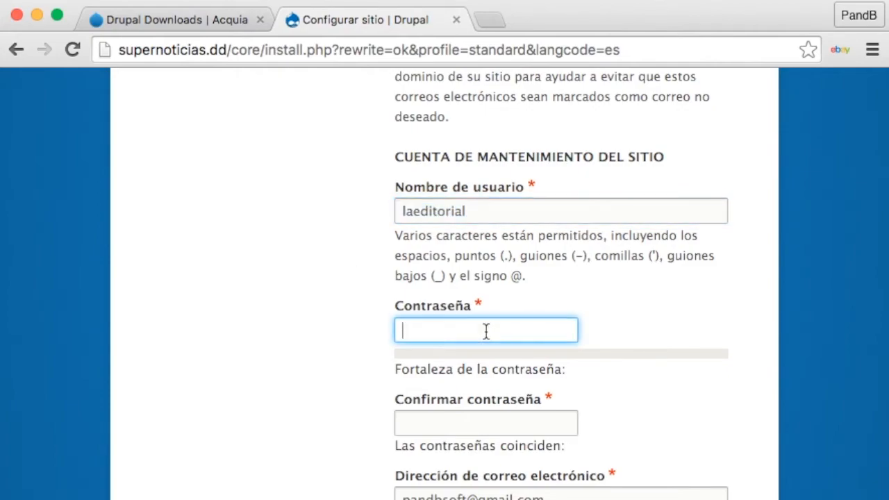
{"action": "type", "text": "1234"}
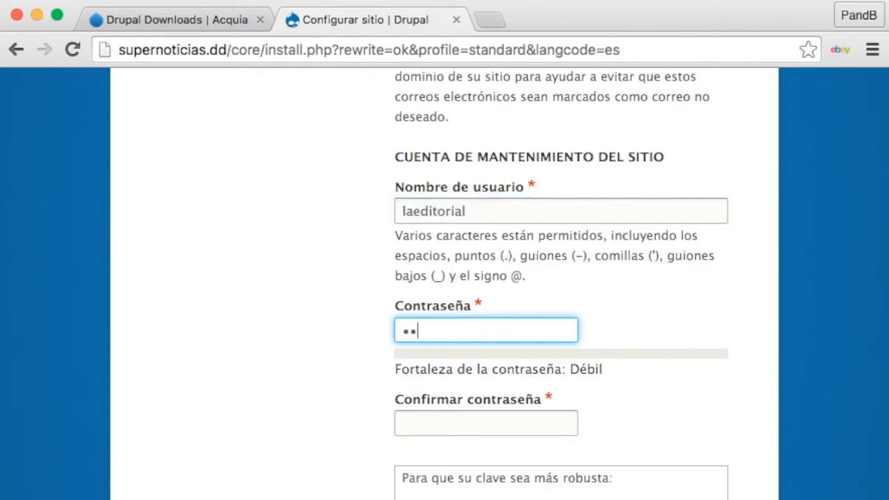
{"action": "left_click", "coordinate": [467, 424]}
{"action": "type", "text": "1234"}
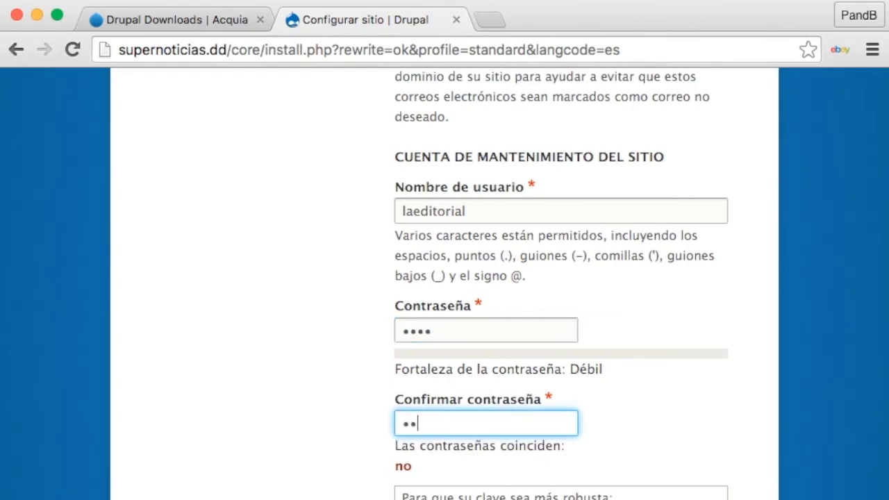
{"action": "scroll", "coordinate": [647, 390], "scroll_direction": "down", "scroll_amount": 5}
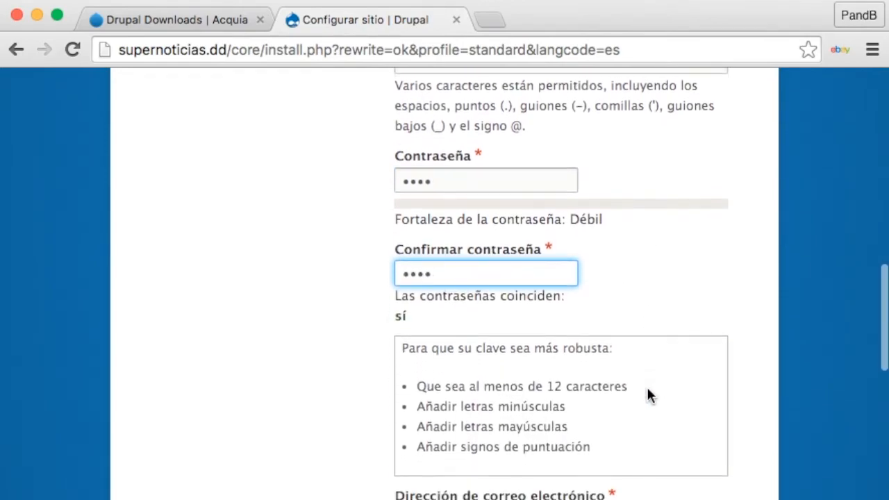
{"action": "scroll", "coordinate": [646, 390], "scroll_direction": "down", "scroll_amount": 5}
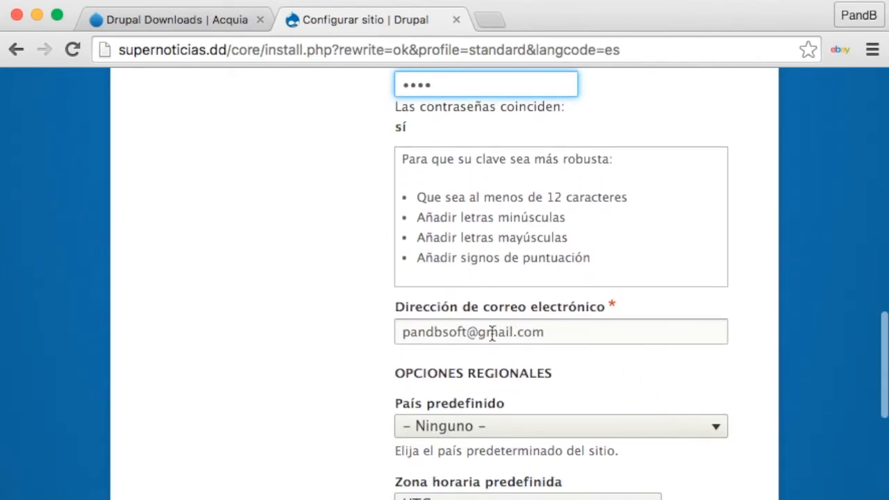
{"action": "left_click_drag", "start_coordinate": [403, 332], "coordinate": [552, 331]}
{"action": "scroll", "coordinate": [614, 370], "scroll_direction": "down", "scroll_amount": 8}
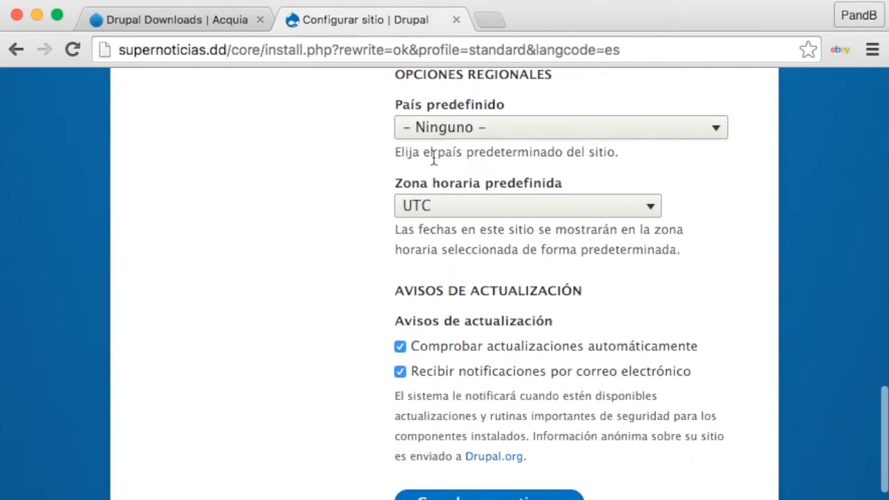
{"action": "scroll", "coordinate": [404, 354], "scroll_direction": "down", "scroll_amount": 2}
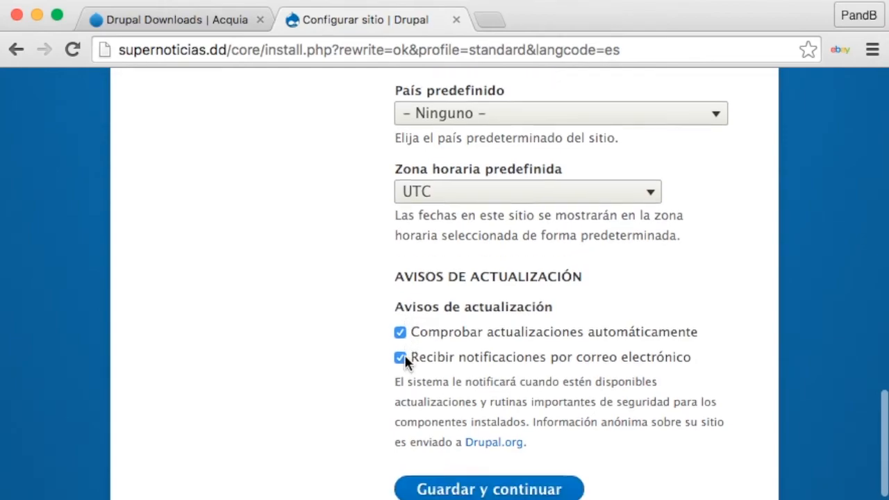
{"action": "left_click", "coordinate": [464, 431]}
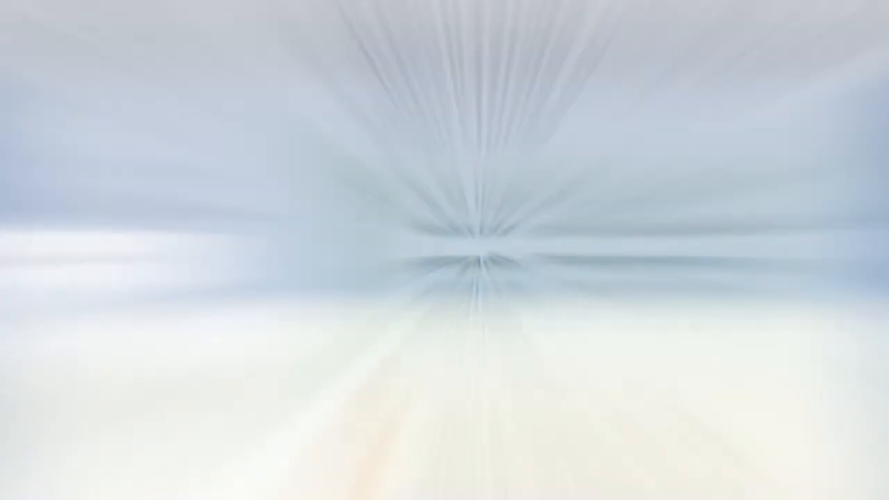
Scroll through the new Super Noticias home page at supernoticias.dd to review it.
{"action": "scroll", "coordinate": [541, 262], "scroll_direction": "down", "scroll_amount": 5}
{"action": "scroll", "coordinate": [543, 267], "scroll_direction": "up", "scroll_amount": 5}
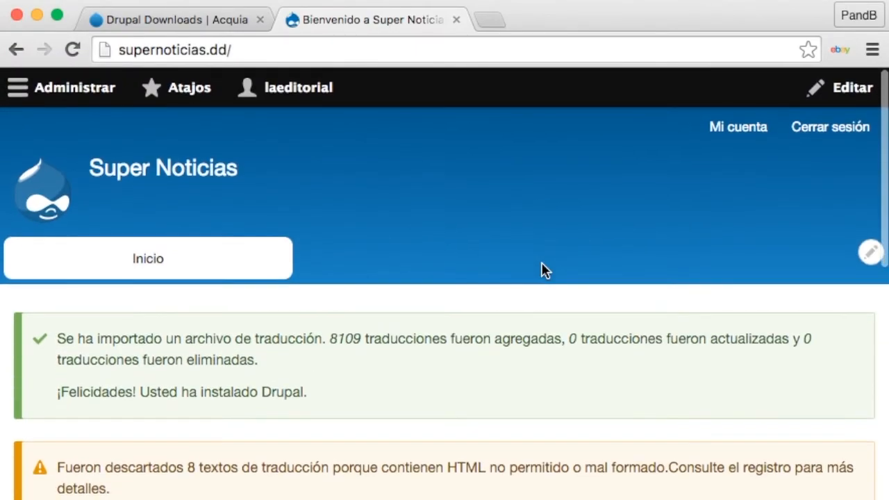
{"action": "scroll", "coordinate": [541, 270], "scroll_direction": "down", "scroll_amount": 10}
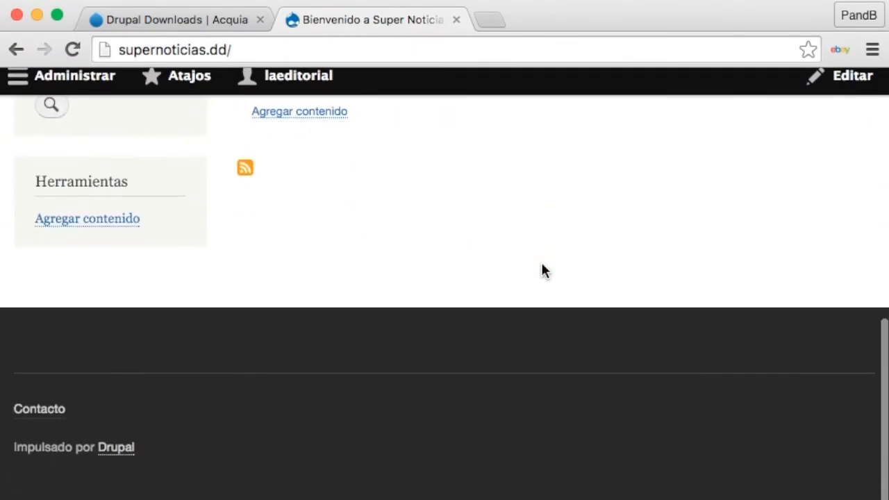
{"action": "scroll", "coordinate": [542, 270], "scroll_direction": "up", "scroll_amount": 10}
{"action": "mouse_move", "coordinate": [171, 185]}
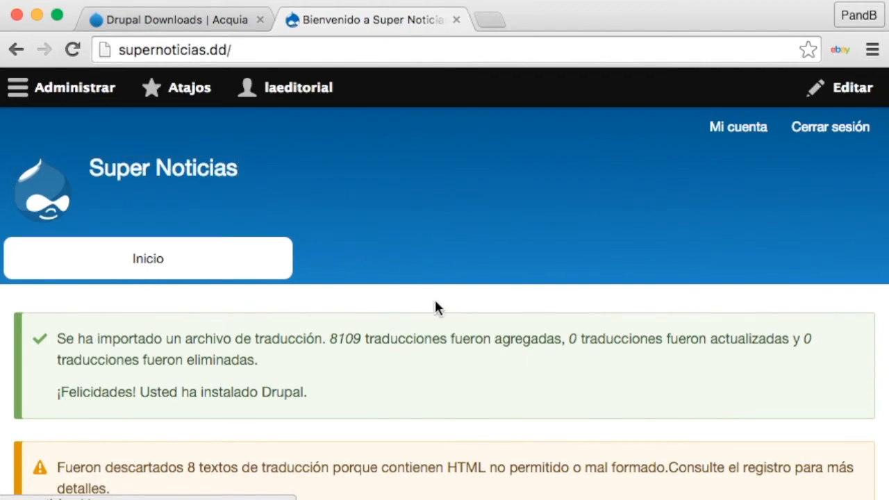
{"action": "scroll", "coordinate": [437, 305], "scroll_direction": "down", "scroll_amount": 7}
{"action": "scroll", "coordinate": [437, 305], "scroll_direction": "up", "scroll_amount": 4}
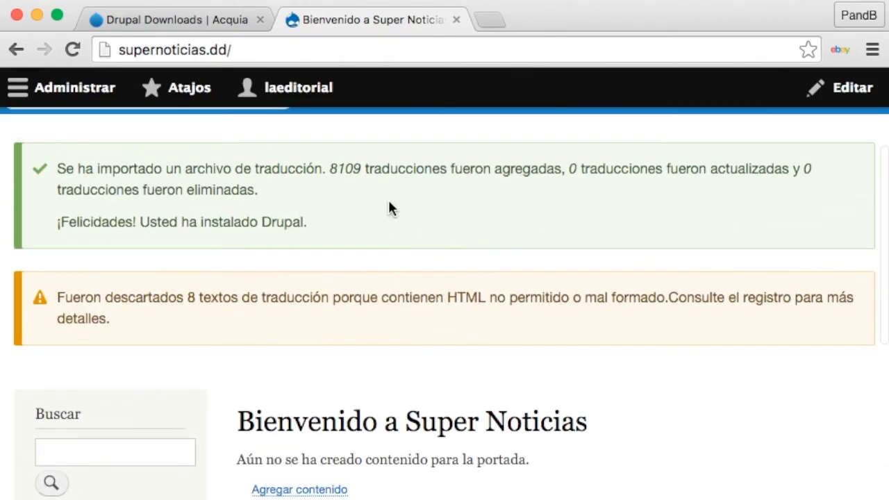
{"action": "scroll", "coordinate": [448, 374], "scroll_direction": "down", "scroll_amount": 5}
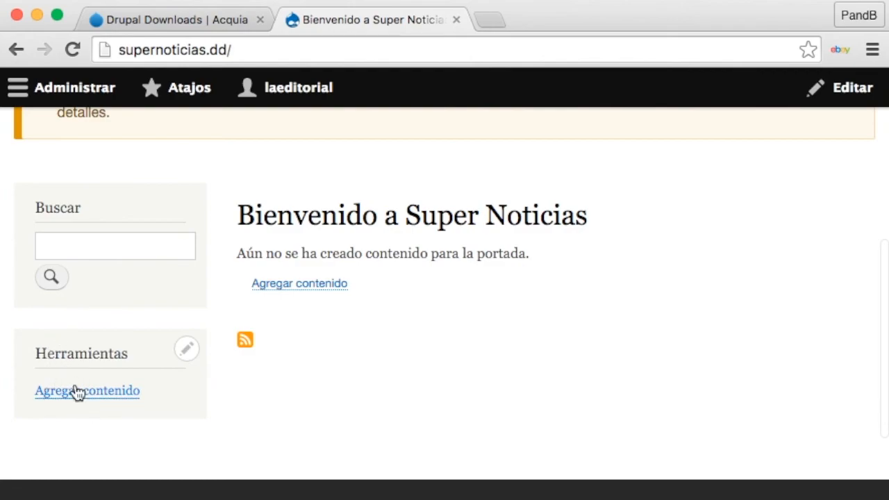
{"action": "scroll", "coordinate": [79, 391], "scroll_direction": "down", "scroll_amount": 3}
{"action": "scroll", "coordinate": [82, 390], "scroll_direction": "down", "scroll_amount": 1}
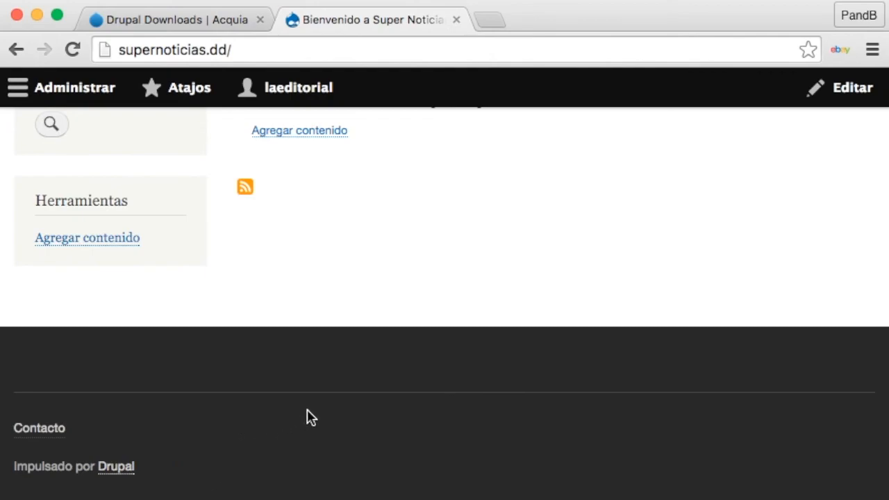
{"action": "left_click", "coordinate": [39, 432]}
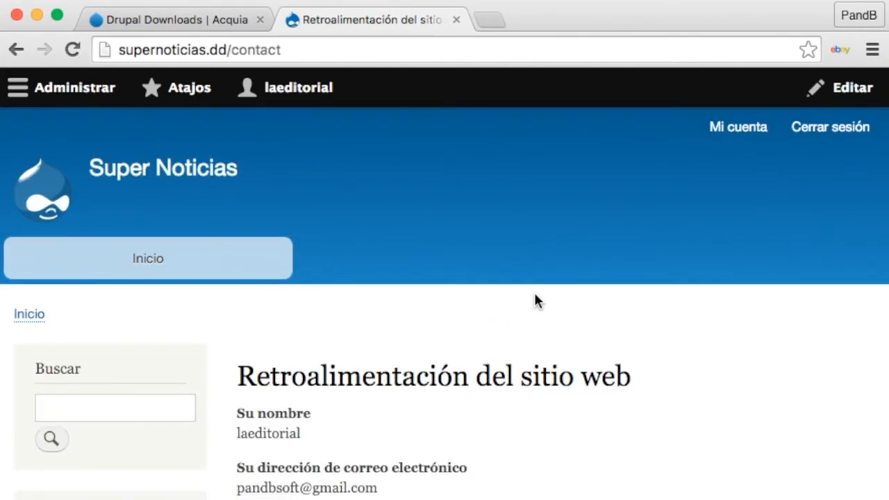
{"action": "scroll", "coordinate": [534, 301], "scroll_direction": "down", "scroll_amount": 10}
{"action": "left_click", "coordinate": [299, 170]}
{"action": "left_click", "coordinate": [363, 354]}
{"action": "scroll", "coordinate": [363, 354], "scroll_direction": "up", "scroll_amount": 10}
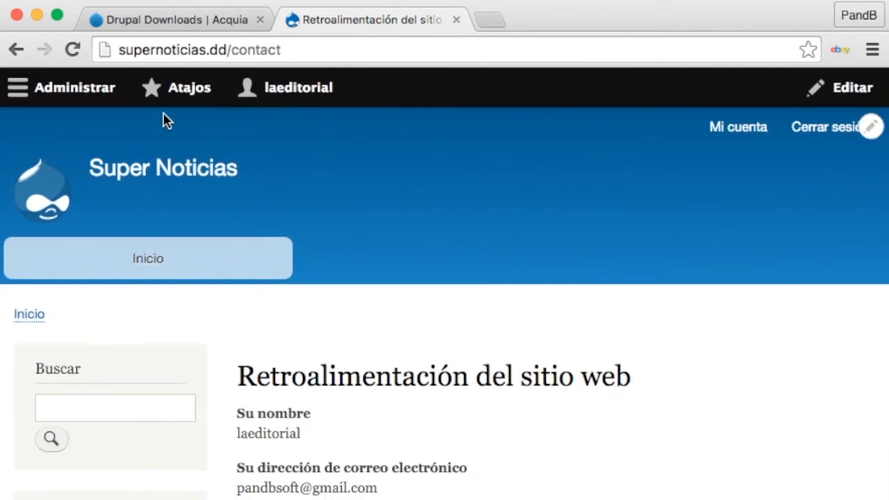
{"action": "left_click", "coordinate": [61, 90]}
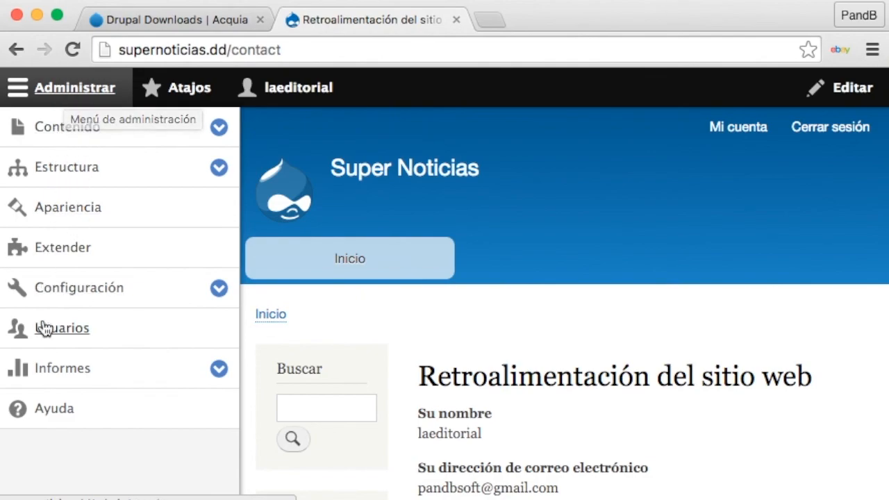
{"action": "left_click", "coordinate": [57, 91]}
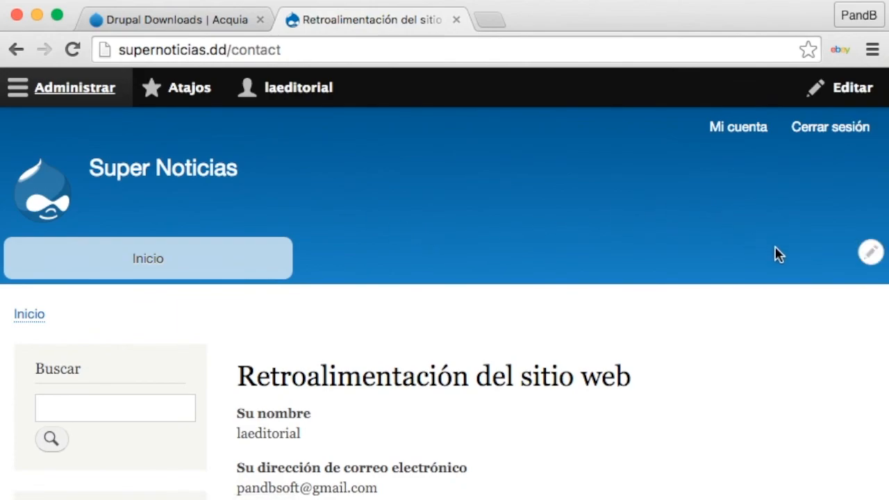
{"action": "scroll", "coordinate": [774, 254], "scroll_direction": "down", "scroll_amount": 10}
{"action": "scroll", "coordinate": [774, 252], "scroll_direction": "up", "scroll_amount": 10}
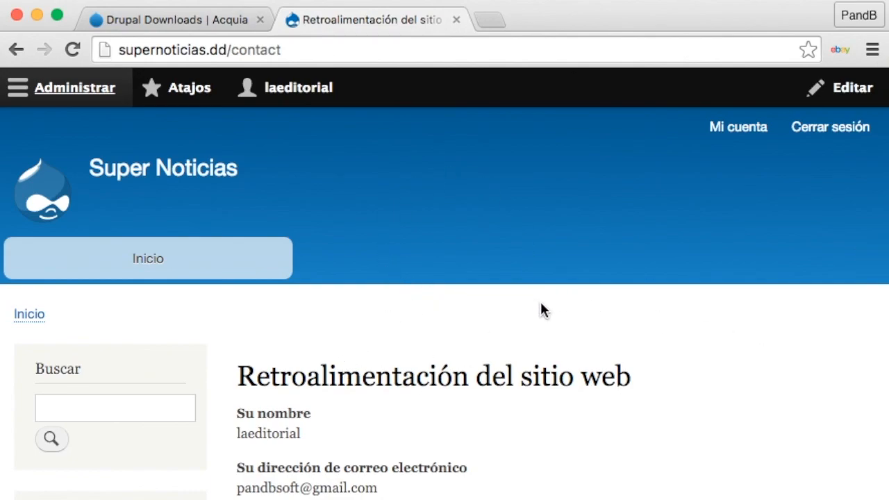
{"action": "scroll", "coordinate": [685, 319], "scroll_direction": "down", "scroll_amount": 10}
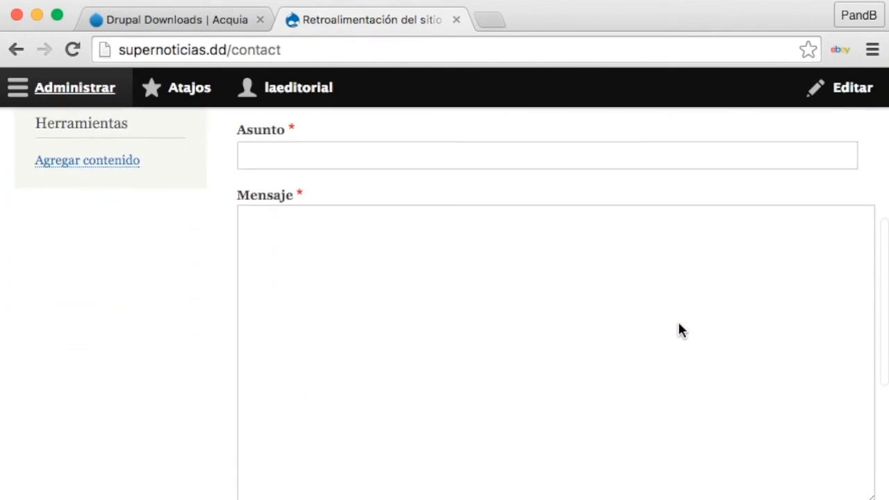
{"action": "scroll", "coordinate": [677, 325], "scroll_direction": "up", "scroll_amount": 5}
{"action": "scroll", "coordinate": [691, 354], "scroll_direction": "up", "scroll_amount": 6}
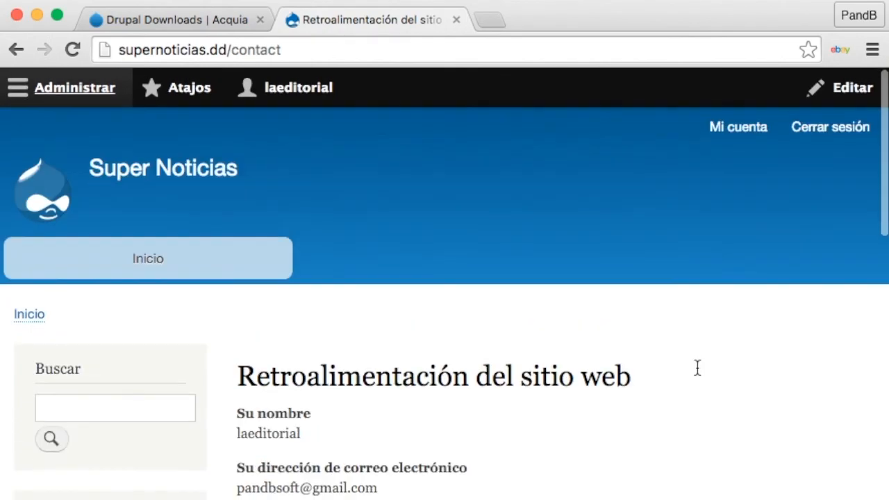
{"action": "left_click", "coordinate": [139, 271]}
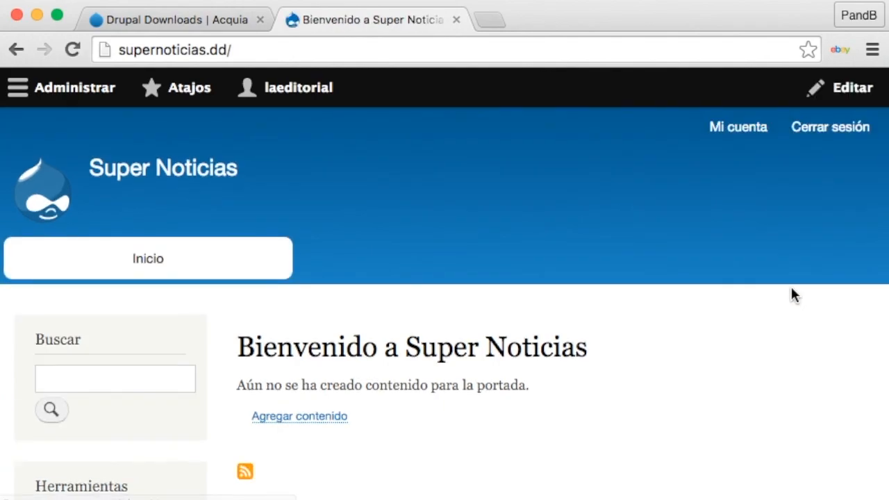